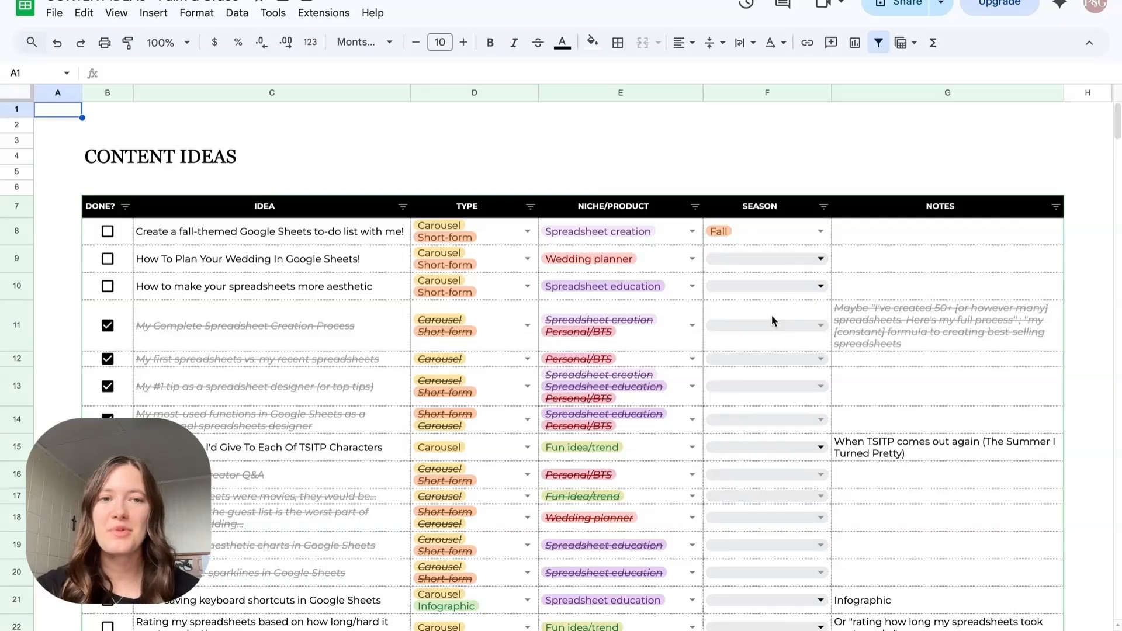
# - Review the content ideas list, examining each idea's type, niche or product, season, notes and done status
pyautogui.scroll(-10, 771, 318)
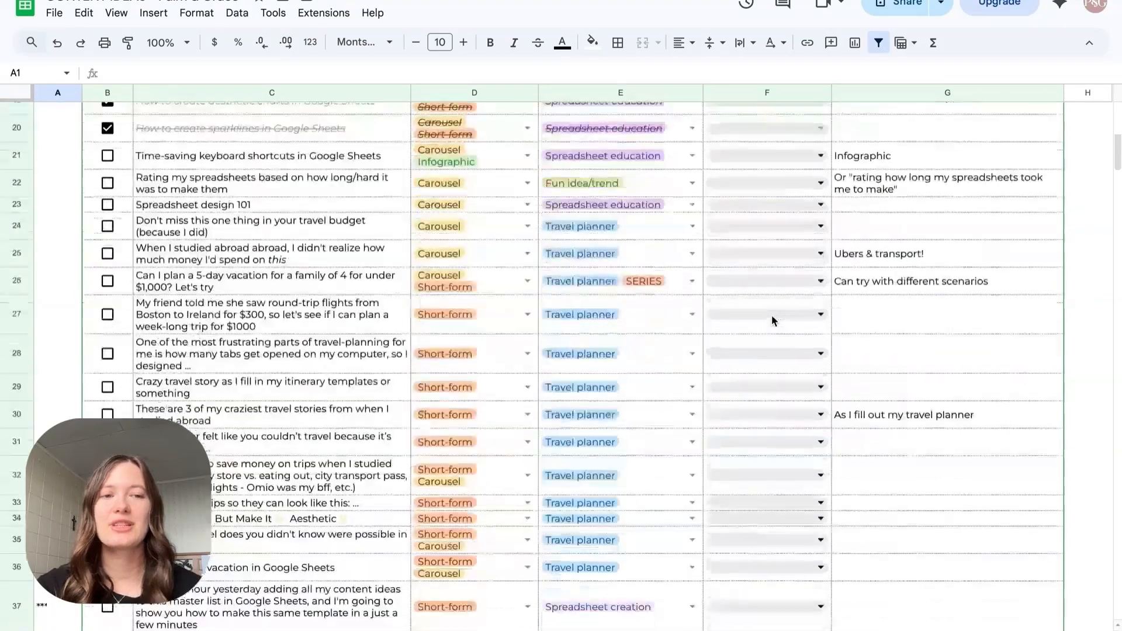
pyautogui.scroll(-15, 771, 317)
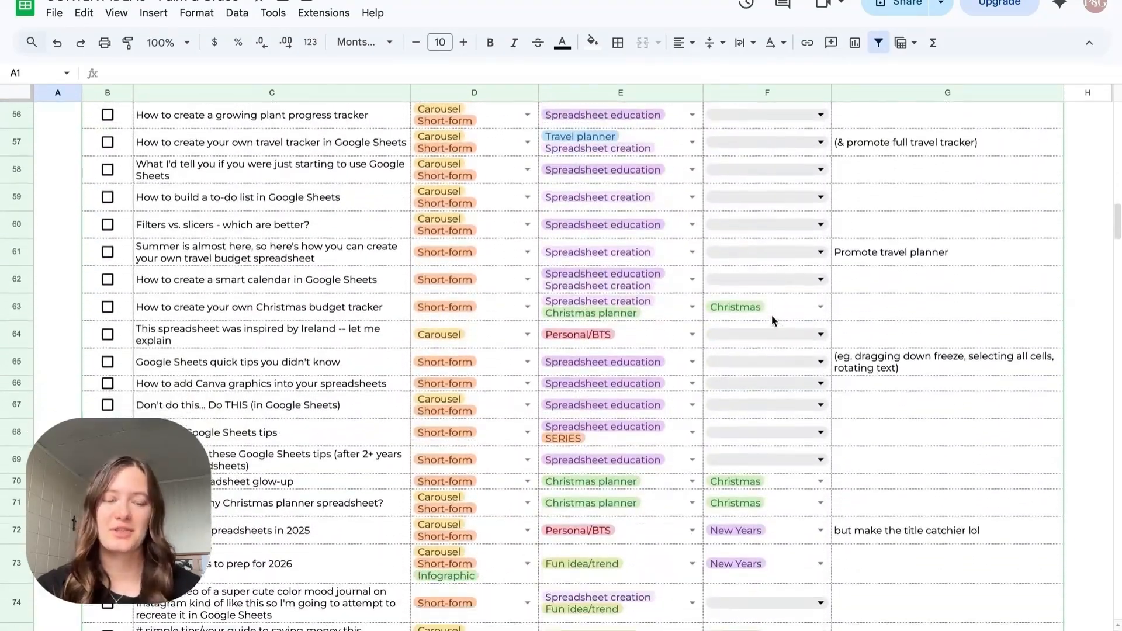
pyautogui.scroll(-8, 772, 316)
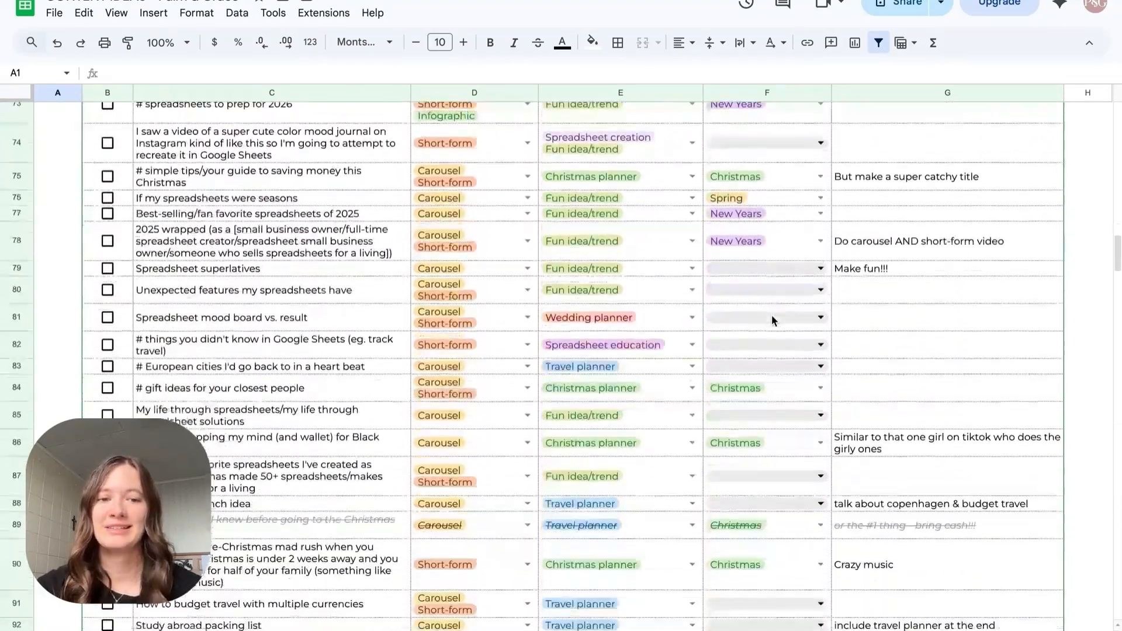
pyautogui.scroll(-8, 772, 314)
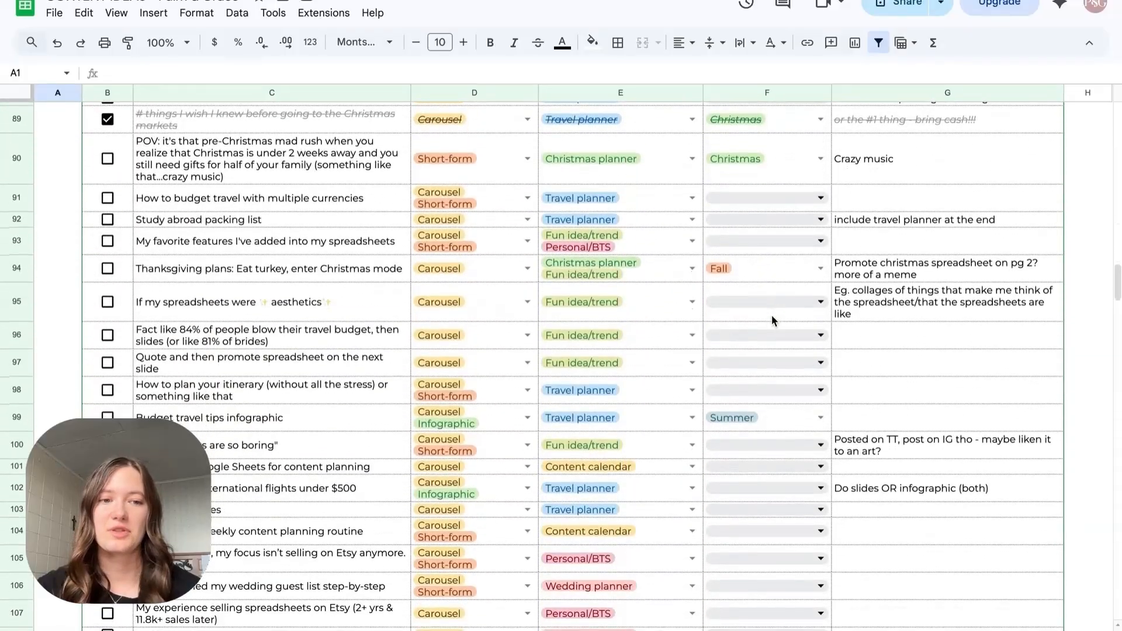
pyautogui.scroll(-5, 772, 314)
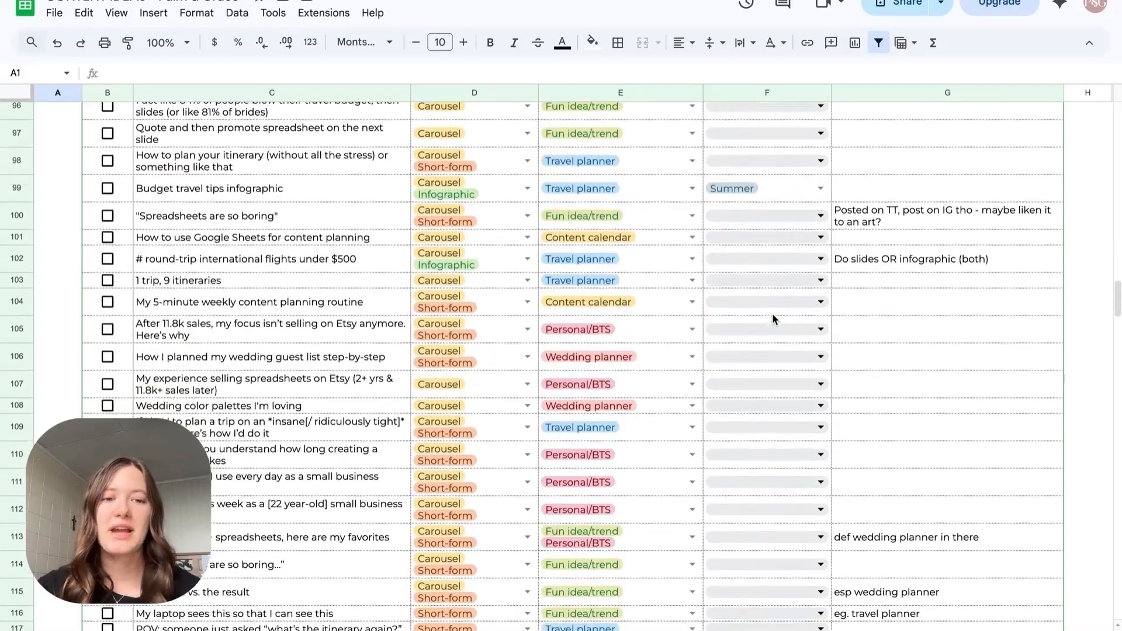
pyautogui.scroll(-2, 772, 313)
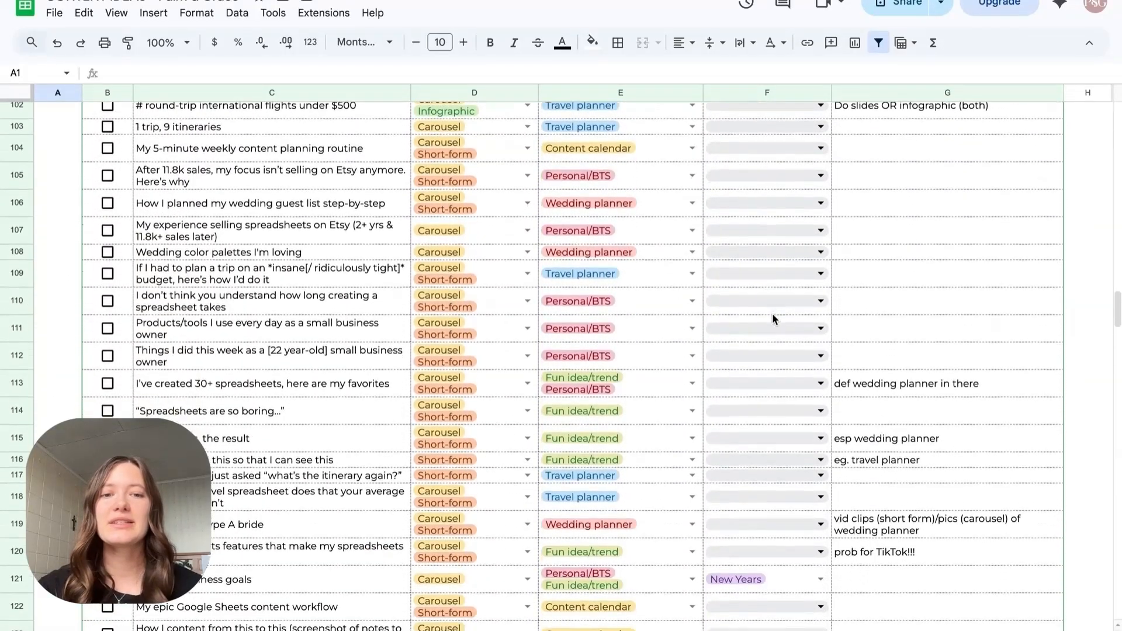
pyautogui.scroll(1, 772, 313)
pyautogui.scroll(-7, 772, 317)
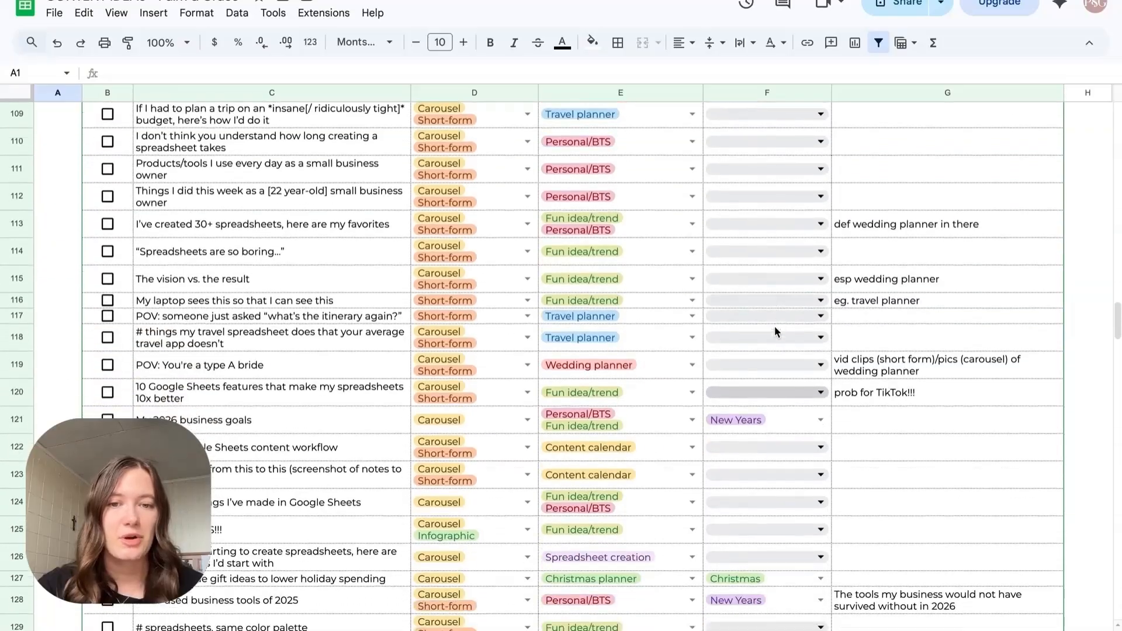
pyautogui.scroll(-6, 775, 327)
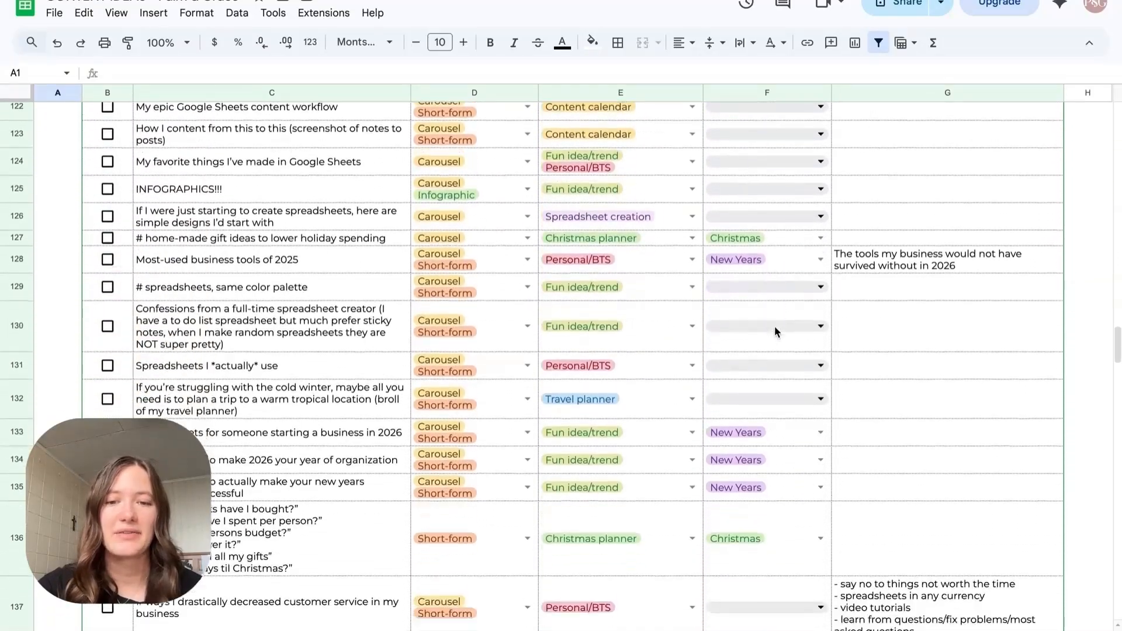
pyautogui.scroll(-6, 775, 330)
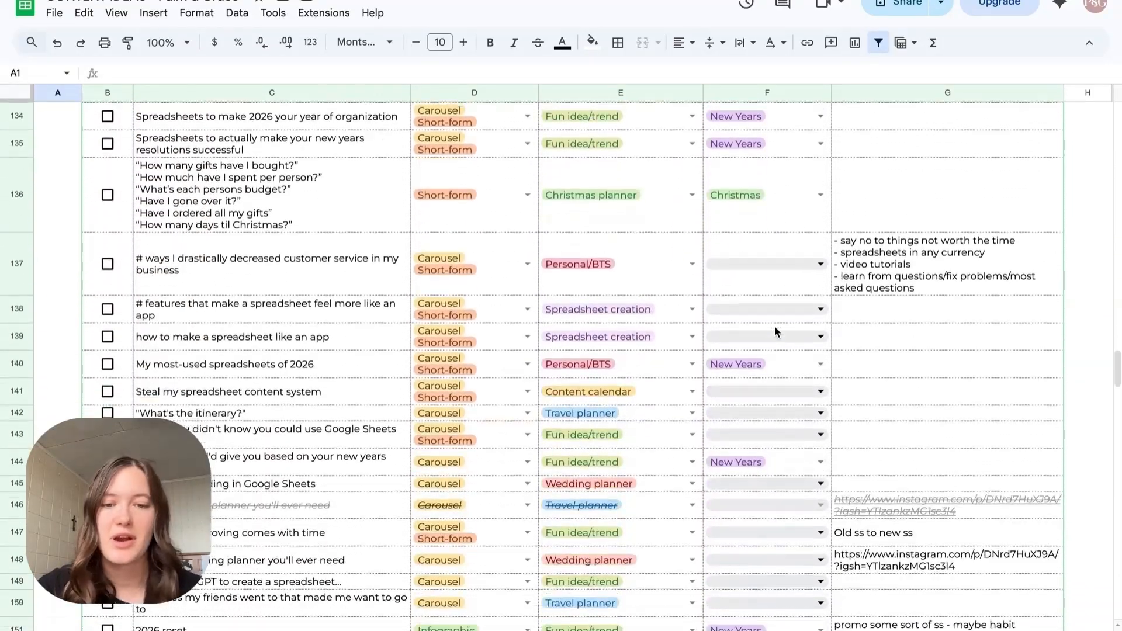
pyautogui.scroll(-3, 775, 331)
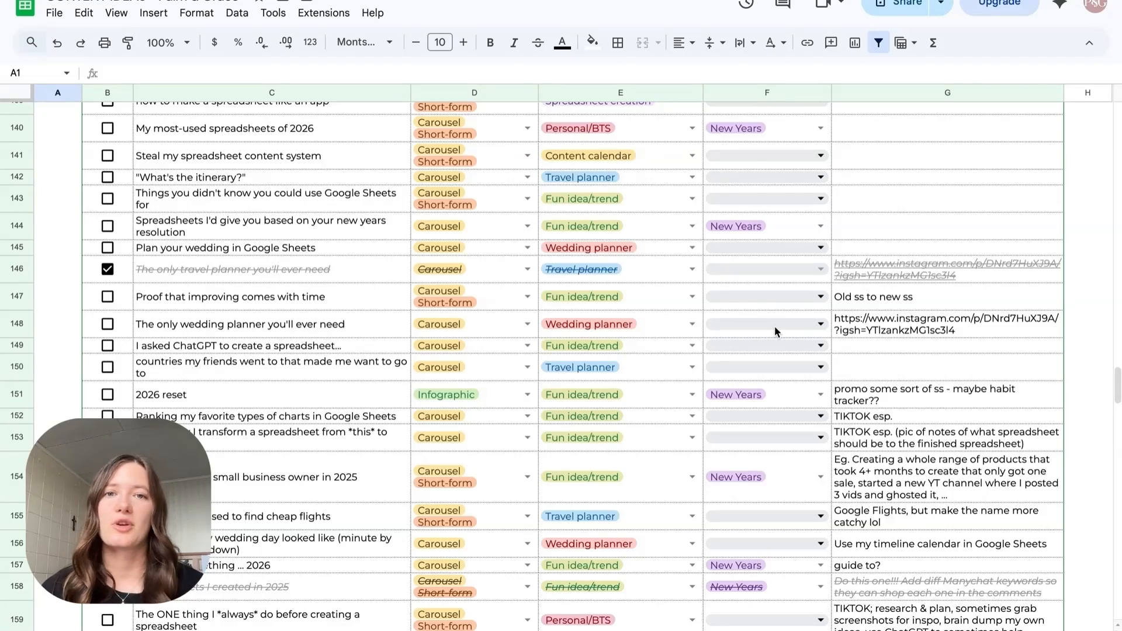
pyautogui.scroll(7, 774, 327)
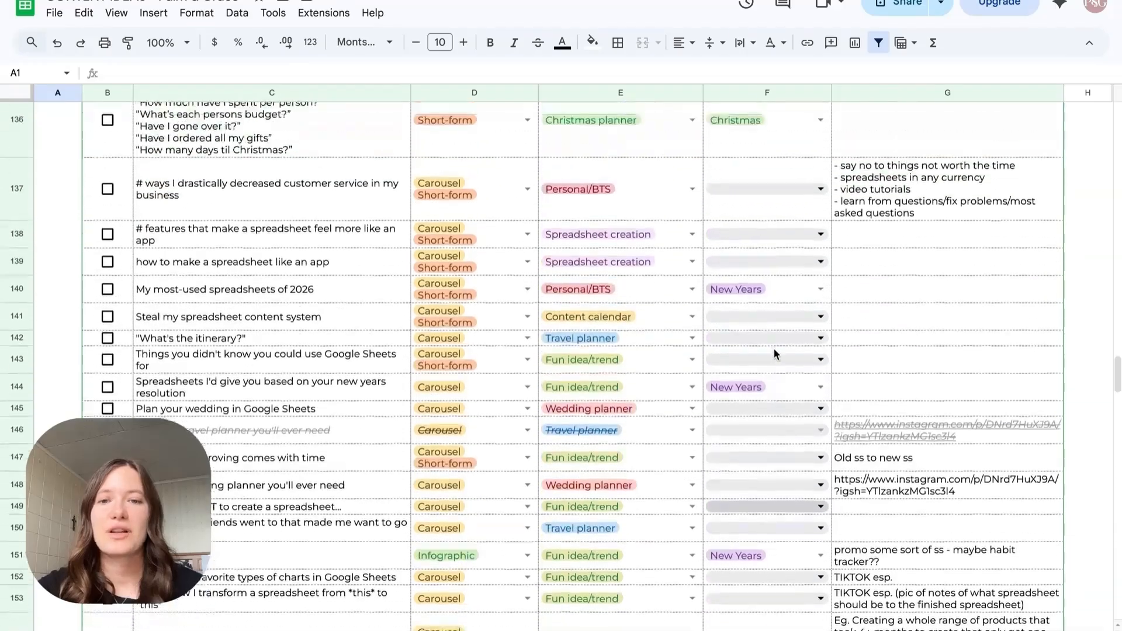
pyautogui.scroll(5, 774, 350)
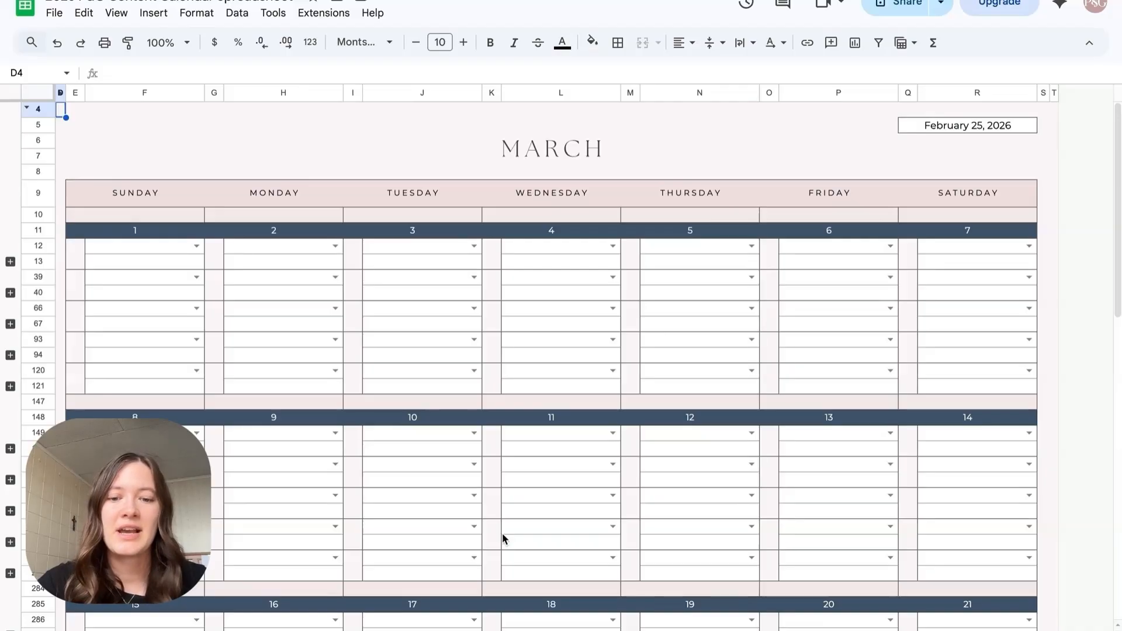
# - Look over the March page of the 2026 content calendar
pyautogui.scroll(-4, 503, 534)
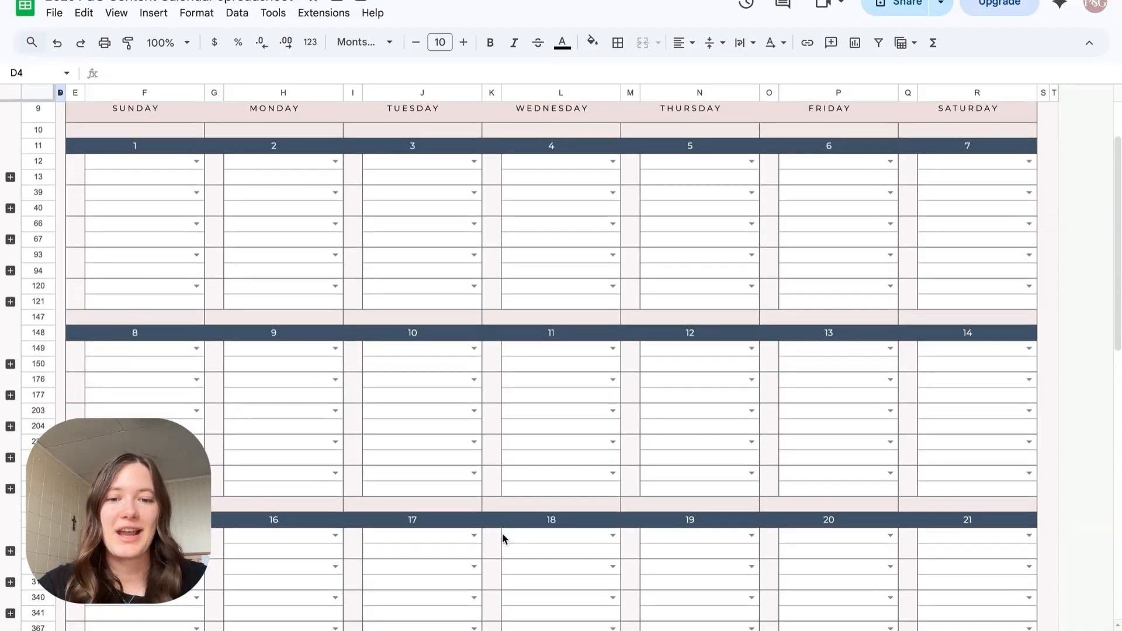
pyautogui.scroll(4, 497, 541)
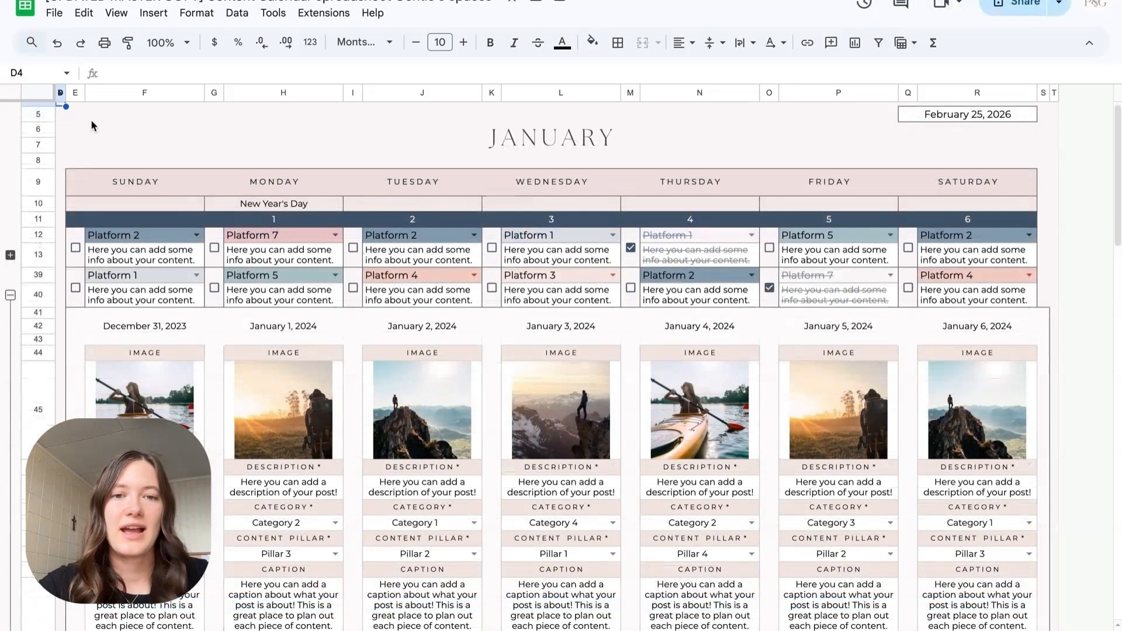
# - Review the expanded post details beneath the second content slot of January's first week and collapse that row group
pyautogui.scroll(-2, 92, 121)
pyautogui.scroll(-6, 91, 121)
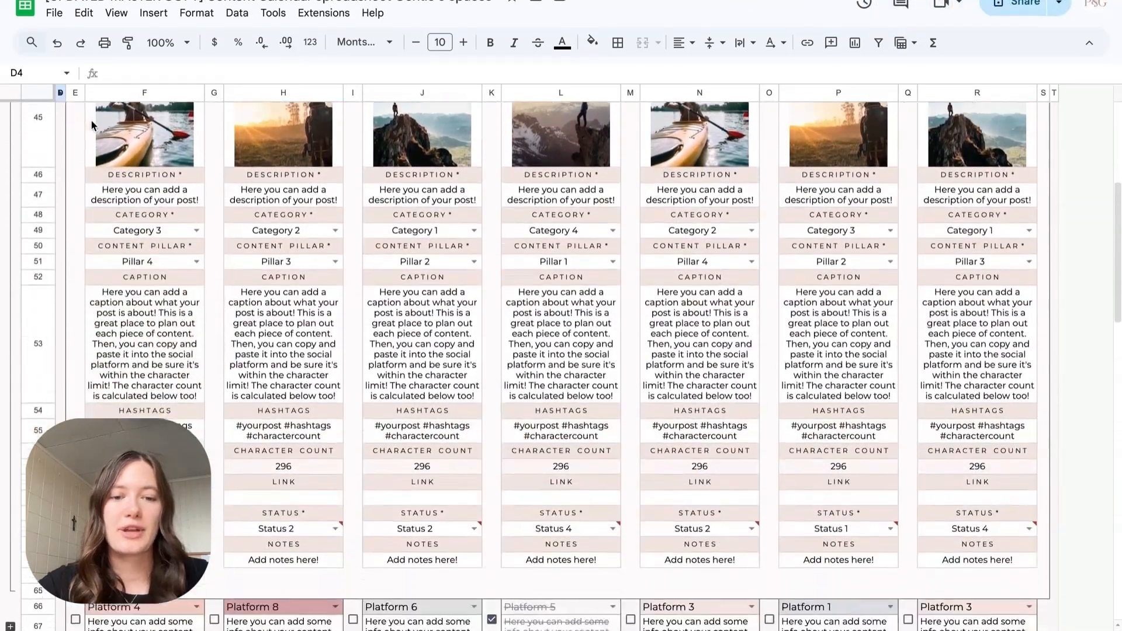
pyautogui.scroll(6, 91, 121)
pyautogui.scroll(1, 91, 125)
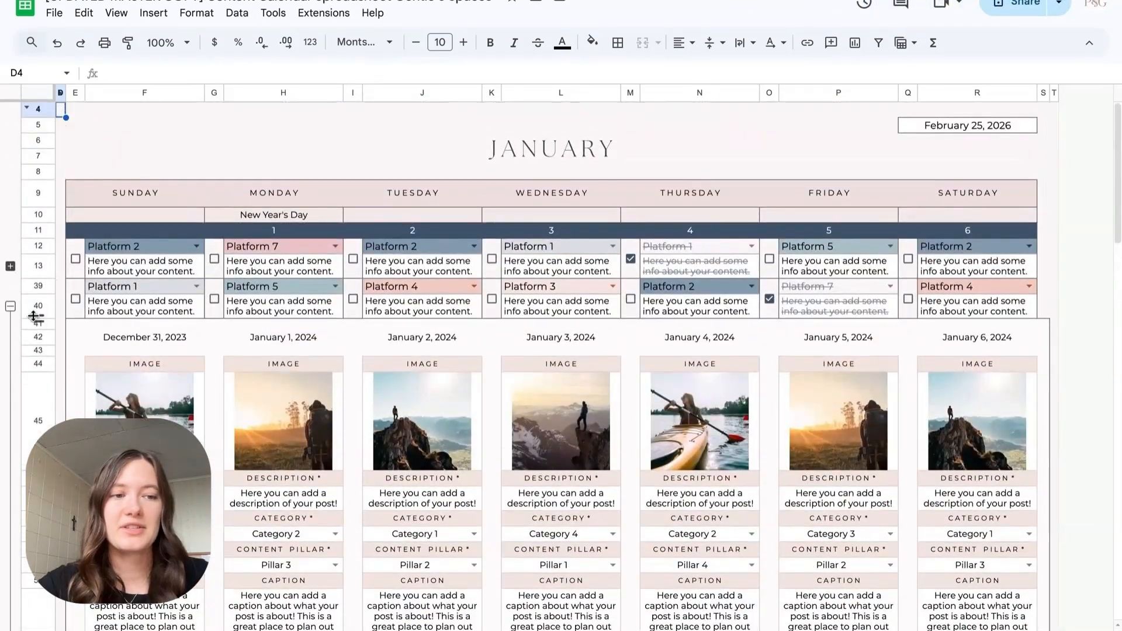
pyautogui.click(10, 308)
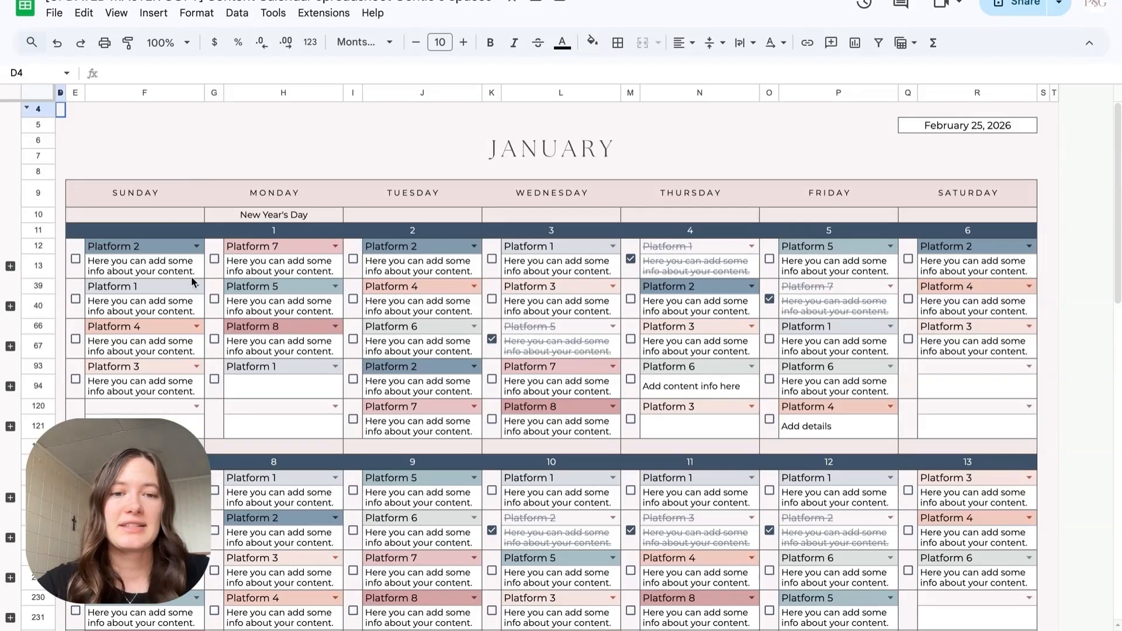
# - Look over the template's January calendar, examining how platforms and content entries are laid out across the weeks
pyautogui.scroll(-3, 193, 282)
pyautogui.scroll(3, 192, 282)
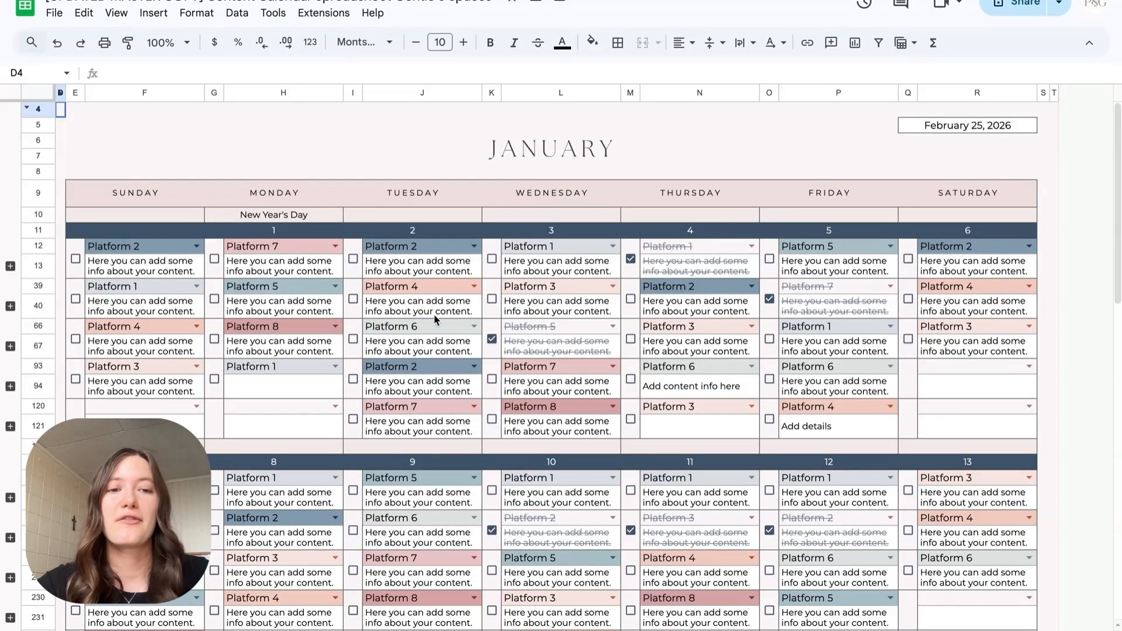
pyautogui.scroll(-8, 513, 349)
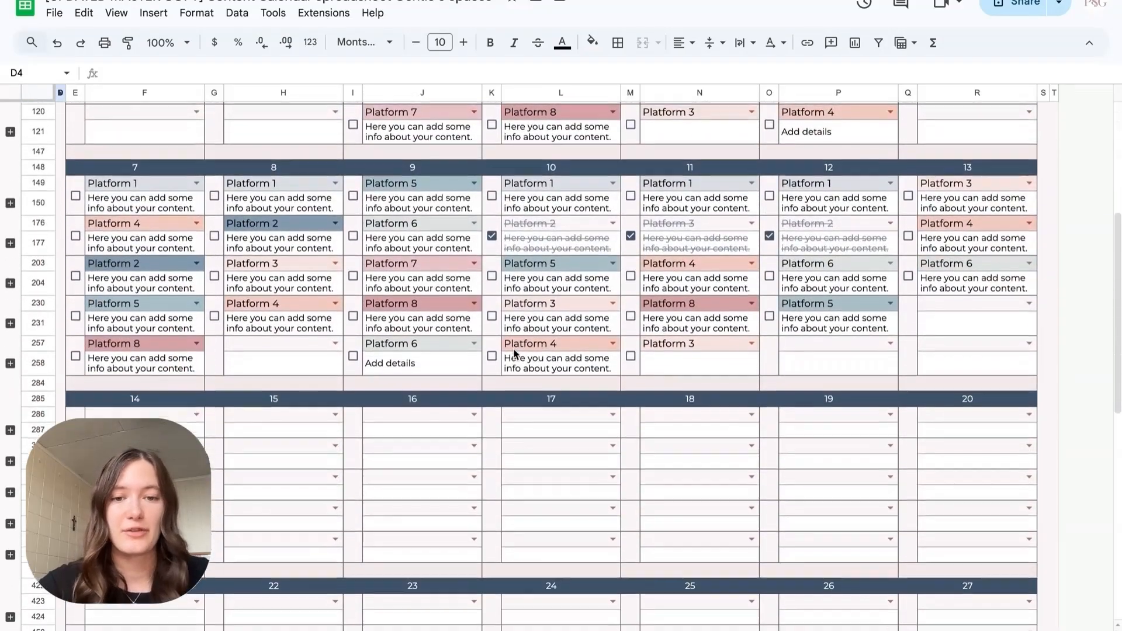
pyautogui.scroll(-2, 513, 348)
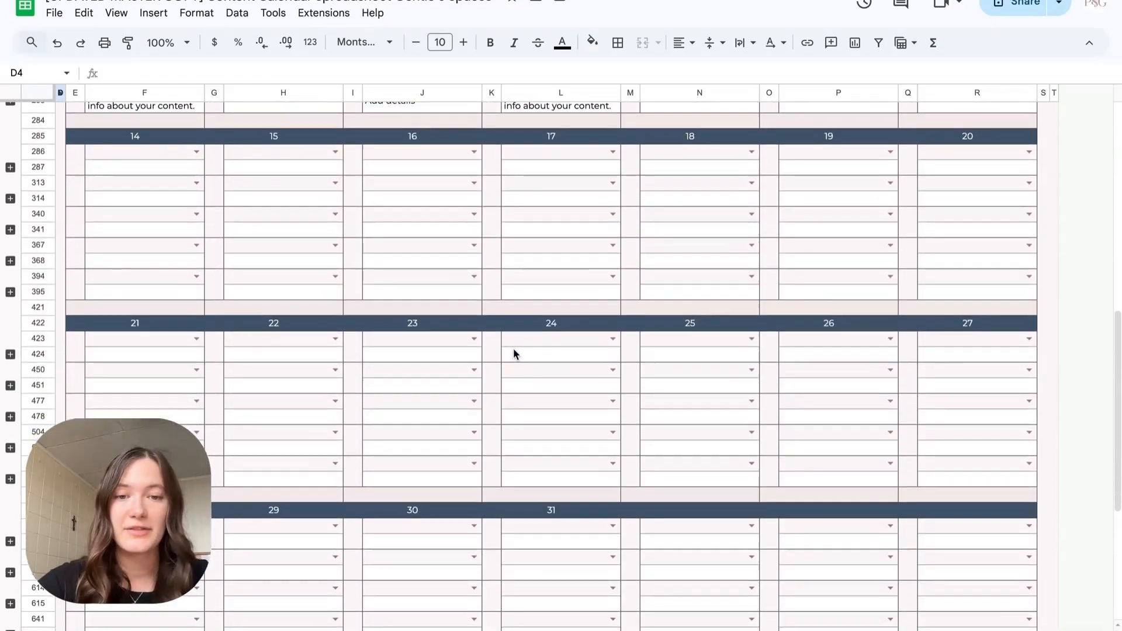
pyautogui.scroll(8, 513, 348)
pyautogui.scroll(2, 513, 348)
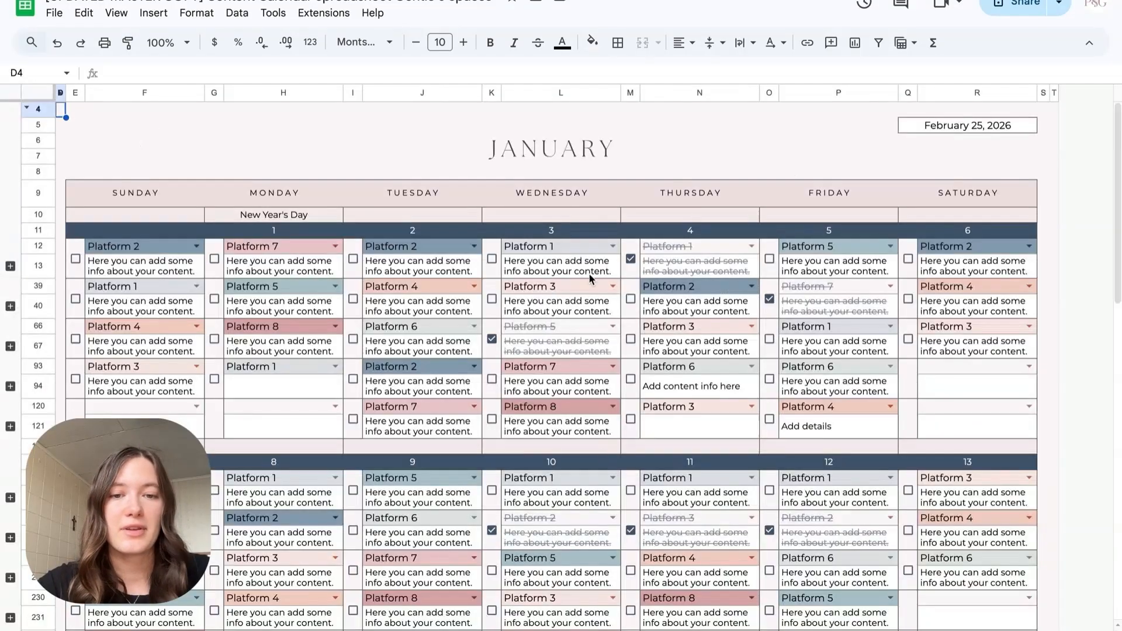
# - Fill Monday the 1st's empty fifth slot in January with Platform 2 and the content text "Content idea!!!"
pyautogui.click(260, 215)
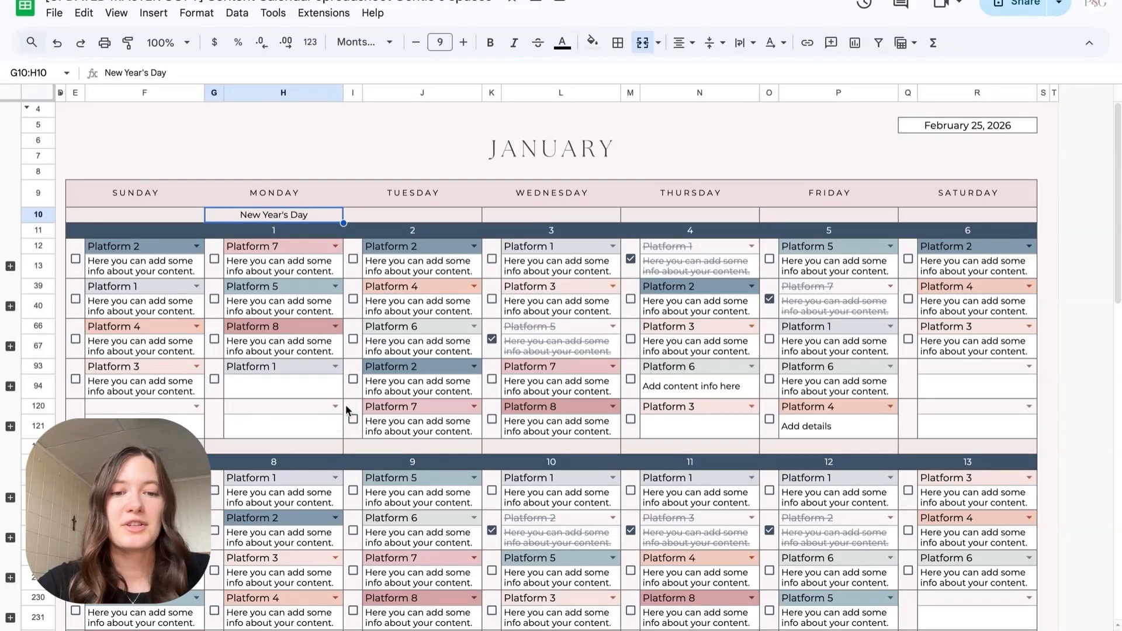
pyautogui.click(310, 436)
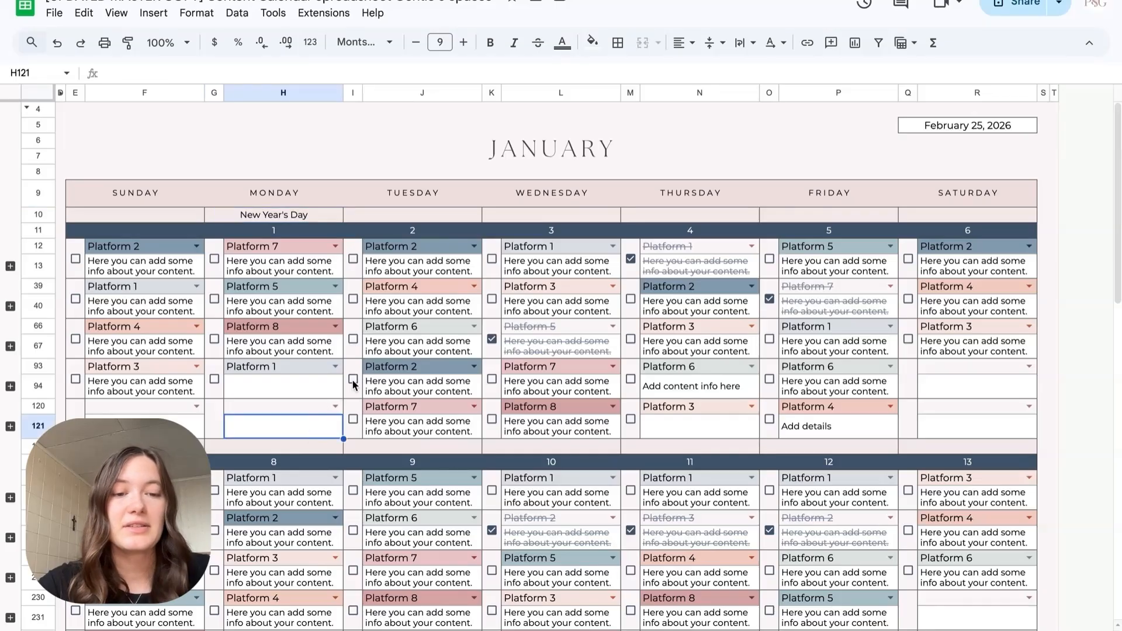
pyautogui.click(336, 406)
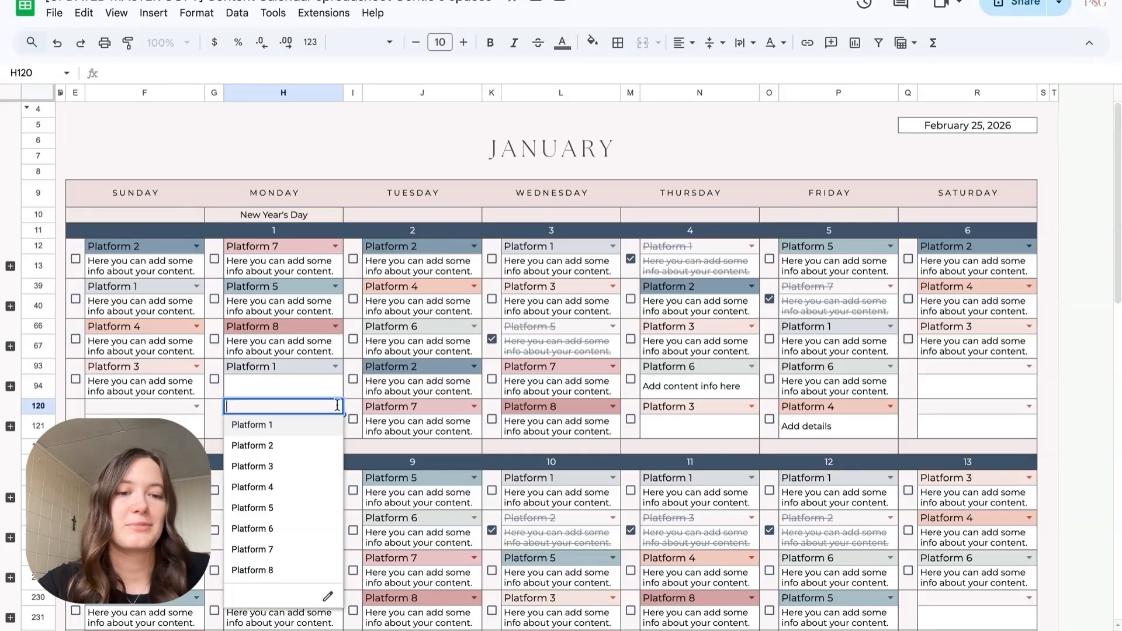
pyautogui.click(306, 446)
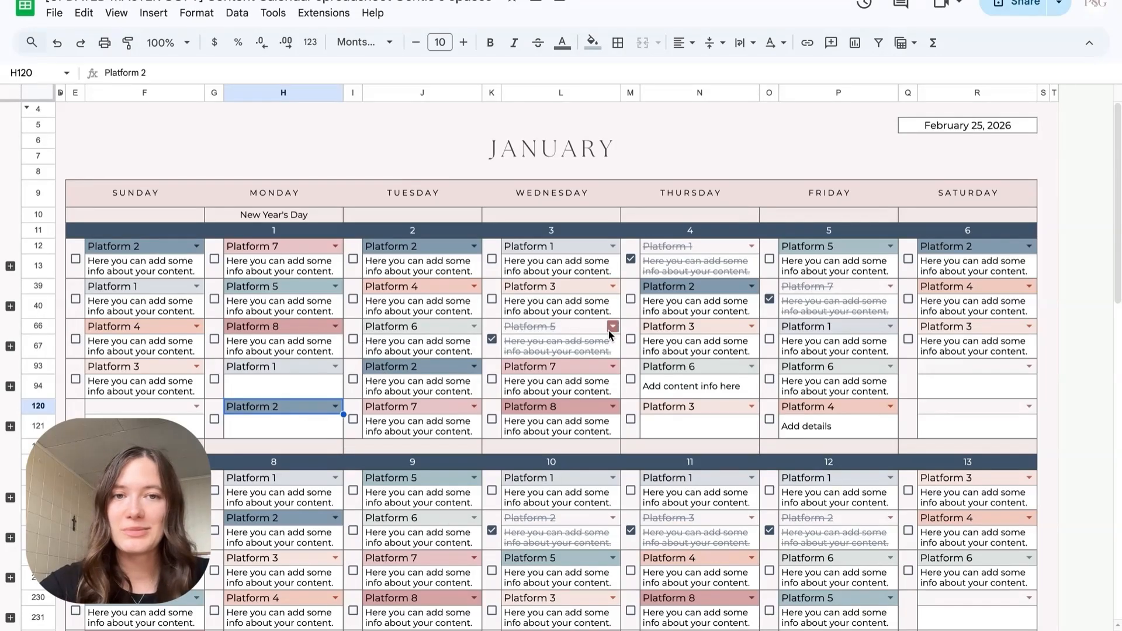
pyautogui.click(301, 431)
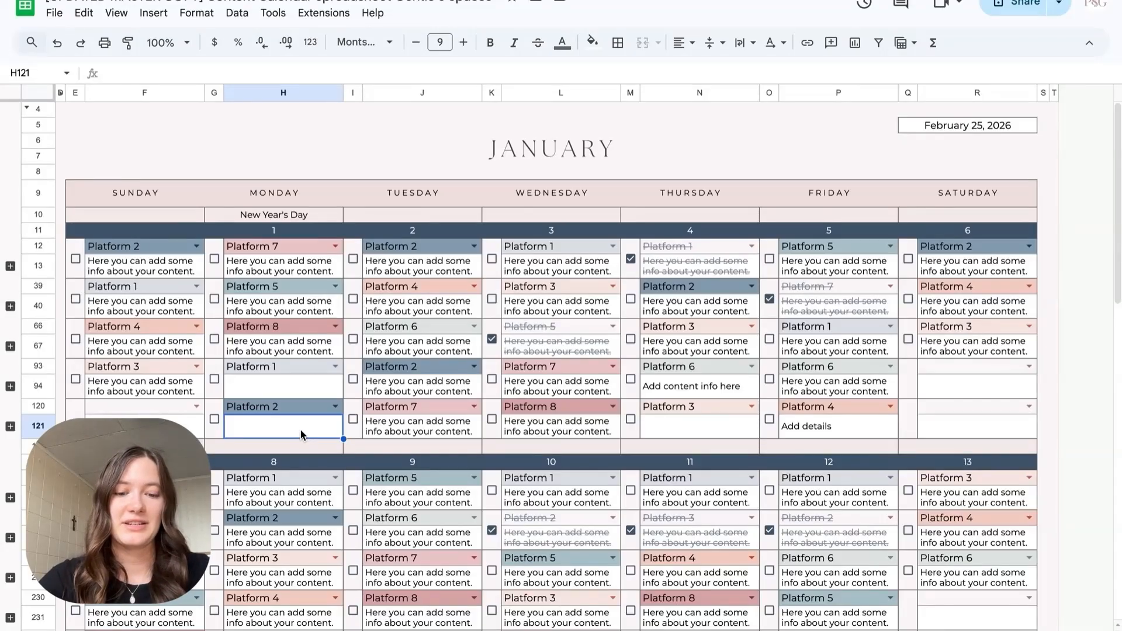
pyautogui.write('Content idea!!!')
pyautogui.press('Return')
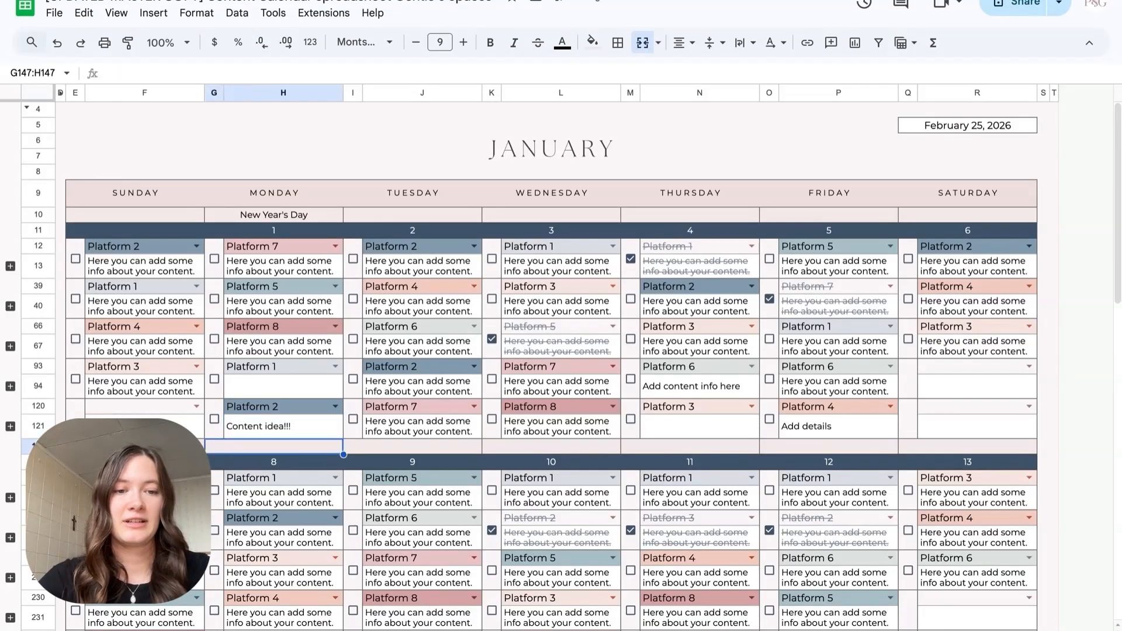
# - Expand the post details beneath the fifth slot of January's first week, examine the blank planning fields, and collapse them again
pyautogui.click(10, 430)
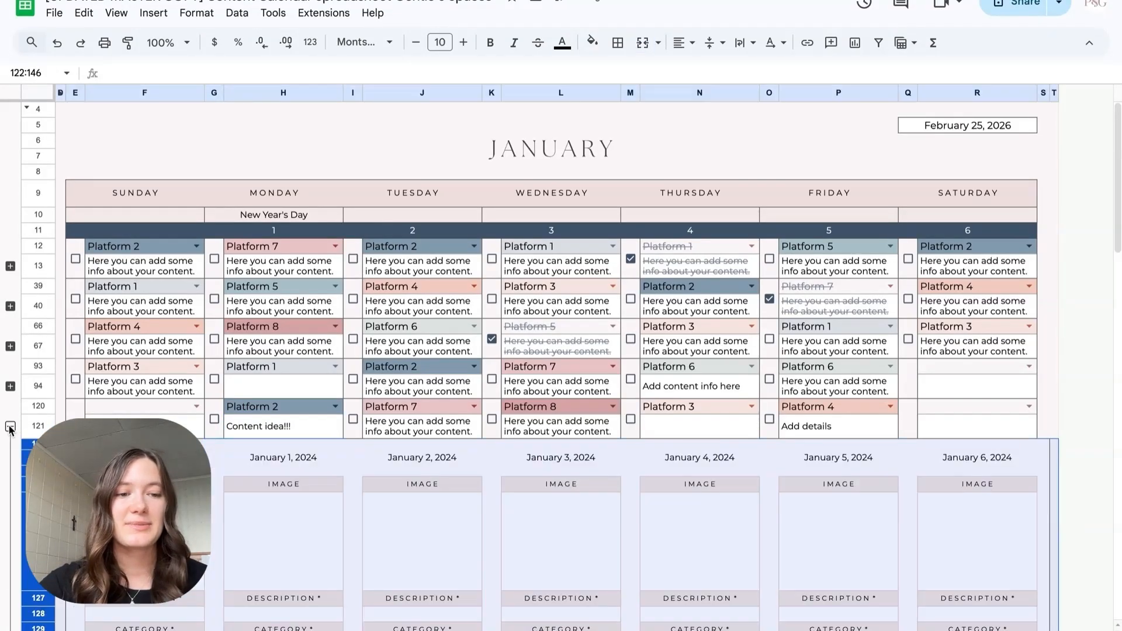
pyautogui.click(73, 143)
pyautogui.scroll(-3, 61, 322)
pyautogui.scroll(-2, 62, 322)
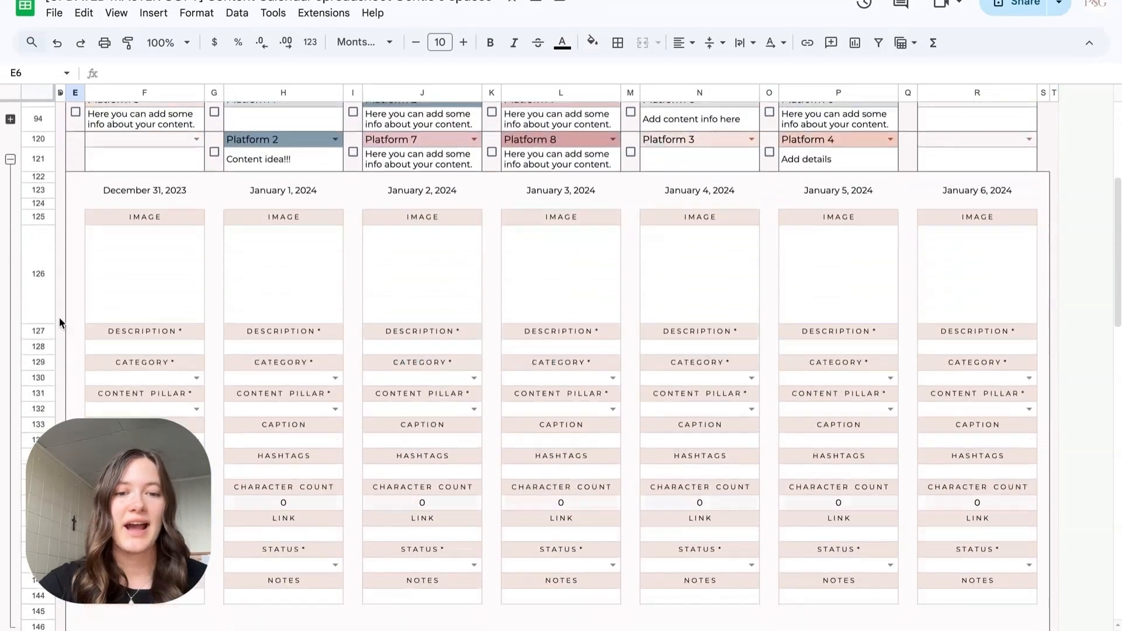
pyautogui.scroll(5, 61, 321)
pyautogui.click(11, 427)
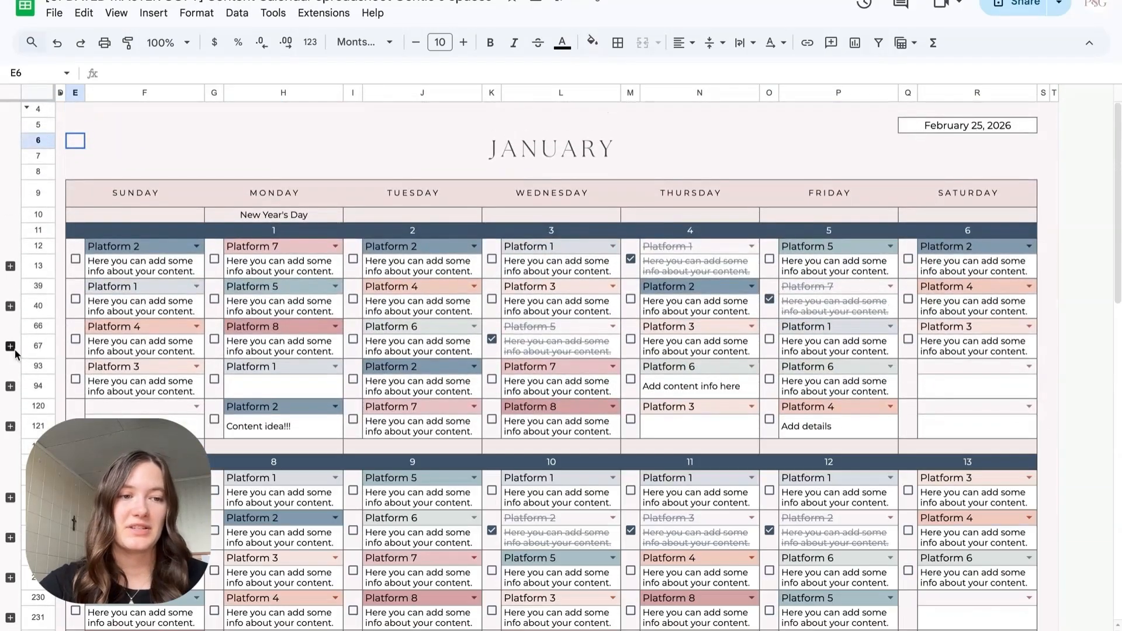
# - Expand the second slot's post details in January's first week, examine the filled-in sample fields, and collapse them again
pyautogui.click(10, 307)
pyautogui.click(80, 153)
pyautogui.scroll(-3, 95, 278)
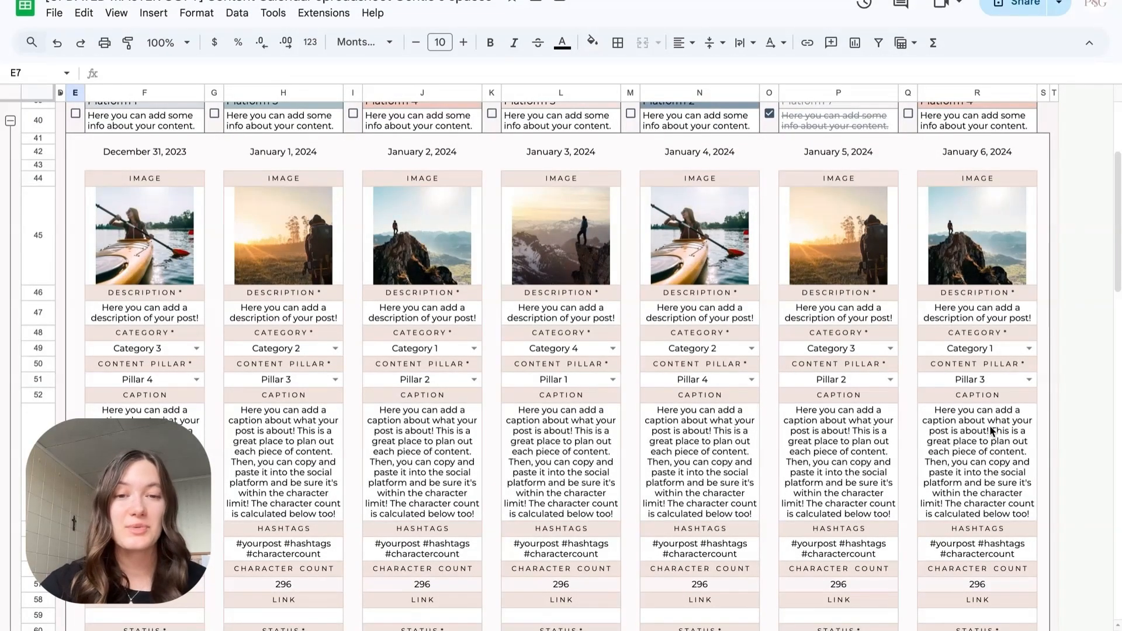
pyautogui.scroll(3, 810, 485)
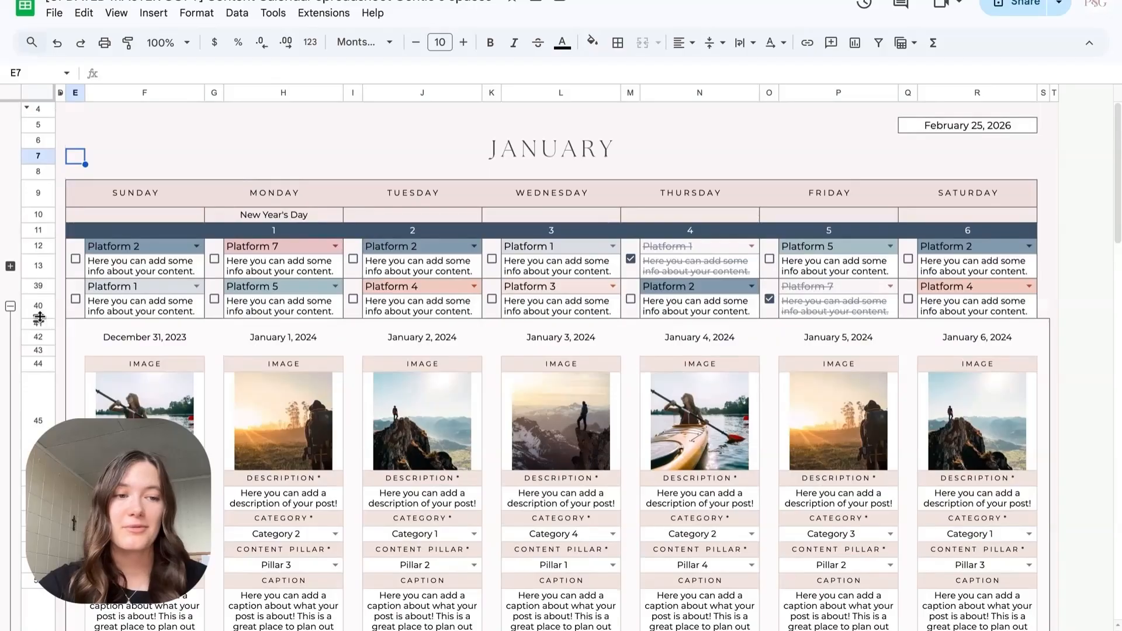
pyautogui.click(10, 306)
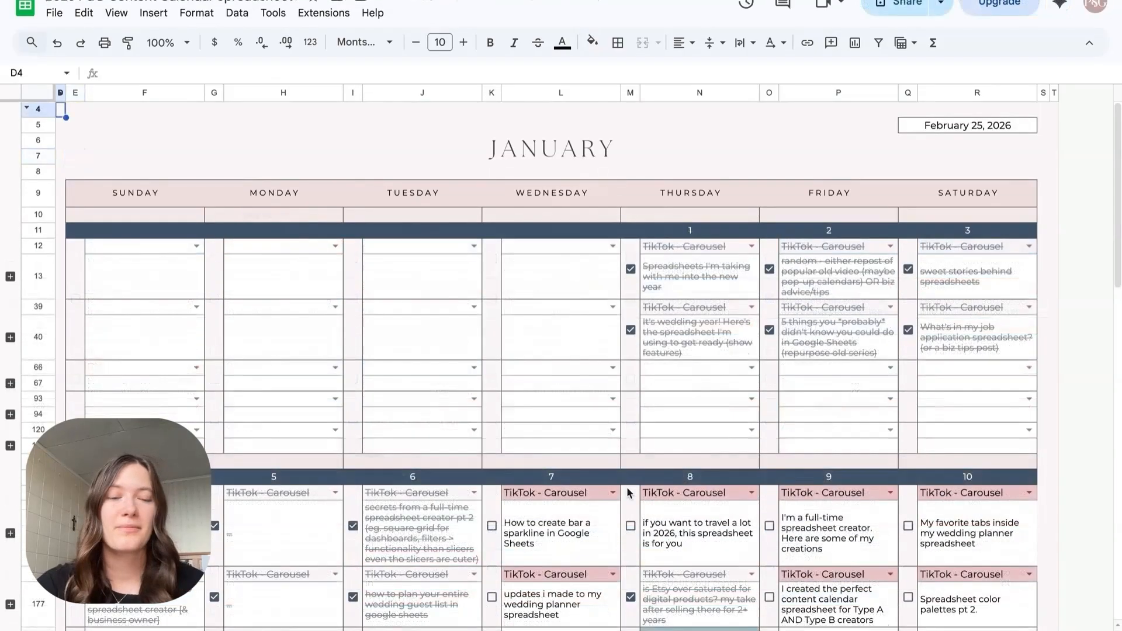
# - Mark the first two TikTok - Carousel posts on January 7 as done in the 2026 content calendar
pyautogui.scroll(-2, 626, 486)
pyautogui.scroll(2, 626, 486)
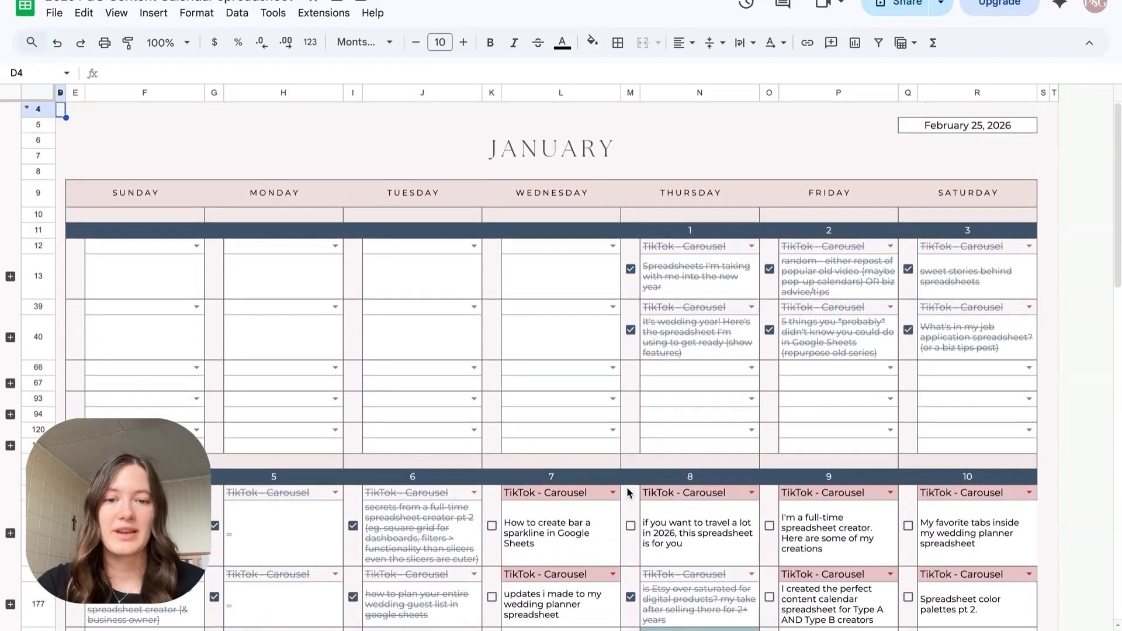
pyautogui.click(492, 527)
pyautogui.click(491, 597)
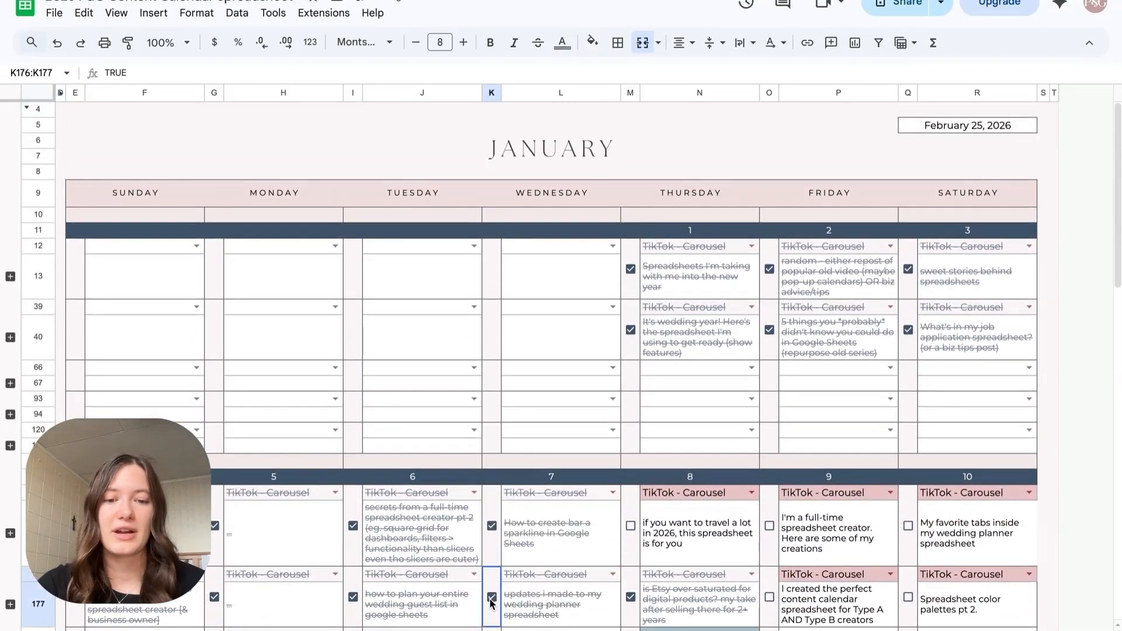
# - Unmark the first two TikTok - Carousel posts on January 7 as done
pyautogui.click(492, 596)
pyautogui.click(492, 526)
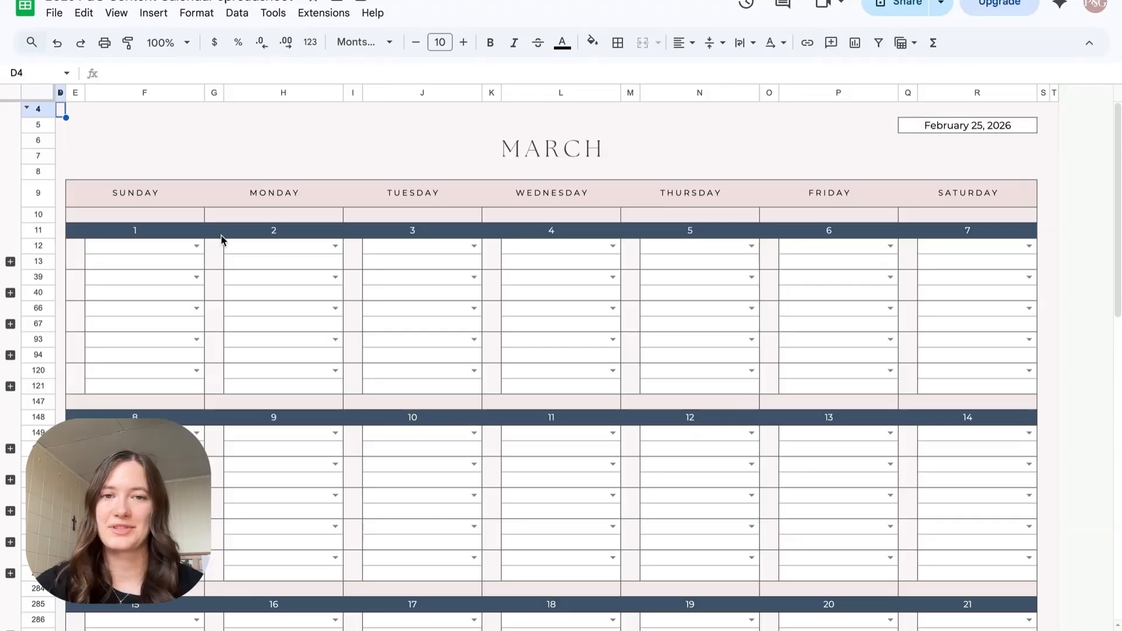
# - Set the first post slot to Tiktok - Video on each day from March 1 through March 7
pyautogui.click(197, 245)
pyautogui.click(125, 368)
pyautogui.click(335, 246)
pyautogui.click(264, 368)
pyautogui.click(474, 245)
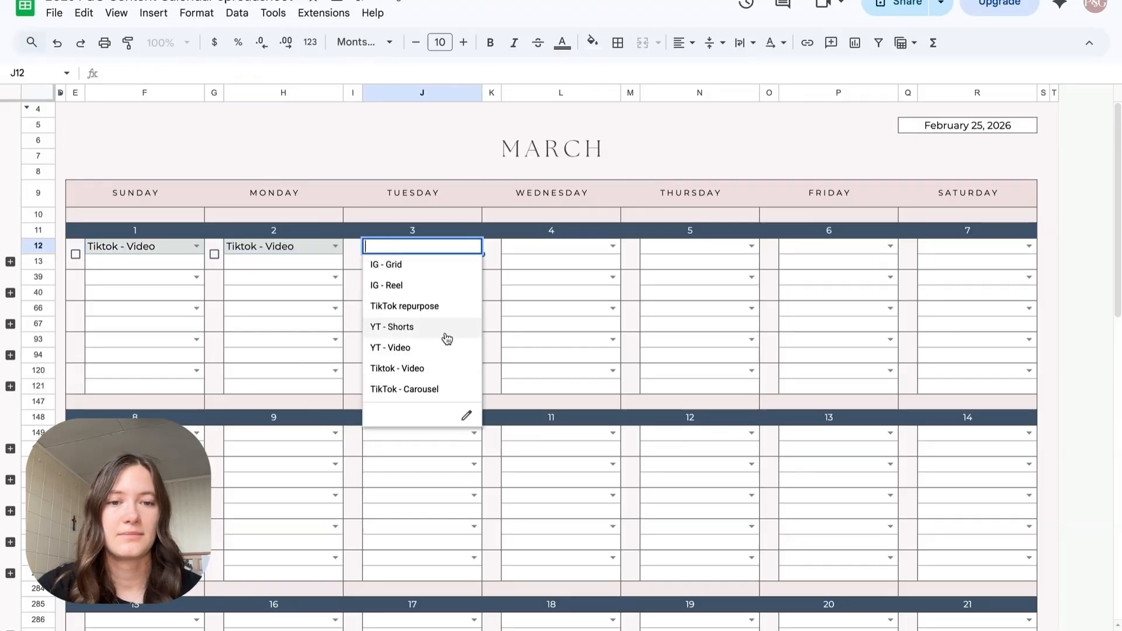
pyautogui.click(403, 368)
pyautogui.click(612, 246)
pyautogui.click(542, 369)
pyautogui.click(751, 245)
pyautogui.click(682, 368)
pyautogui.click(890, 246)
pyautogui.click(820, 368)
pyautogui.click(1029, 246)
pyautogui.click(959, 368)
# - Set the second slot to IG - Reel on March 1 through 7, and March 4's third slot to YT - Video
pyautogui.click(196, 277)
pyautogui.click(125, 316)
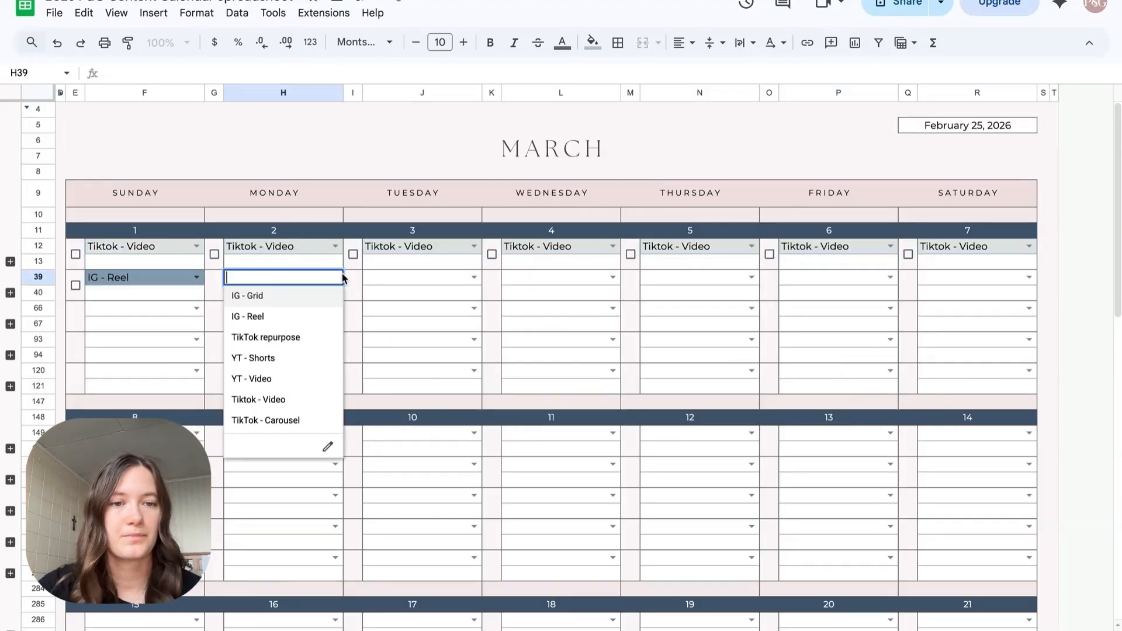
pyautogui.click(612, 278)
pyautogui.click(579, 316)
pyautogui.click(751, 278)
pyautogui.click(722, 317)
pyautogui.click(890, 278)
pyautogui.click(858, 316)
pyautogui.click(1028, 278)
pyautogui.click(994, 317)
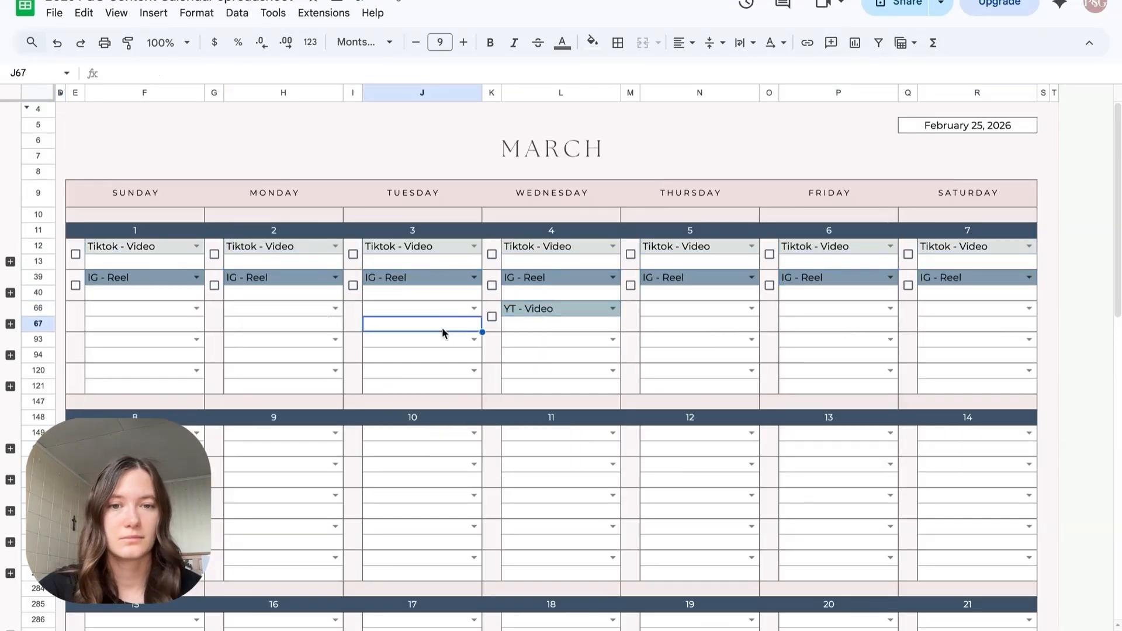
# - Set the third post slot to IG - Grid on Sunday, Tuesday, Thursday and Saturday of March's first week
pyautogui.click(474, 308)
pyautogui.click(403, 325)
pyautogui.click(751, 308)
pyautogui.click(681, 326)
pyautogui.click(1028, 308)
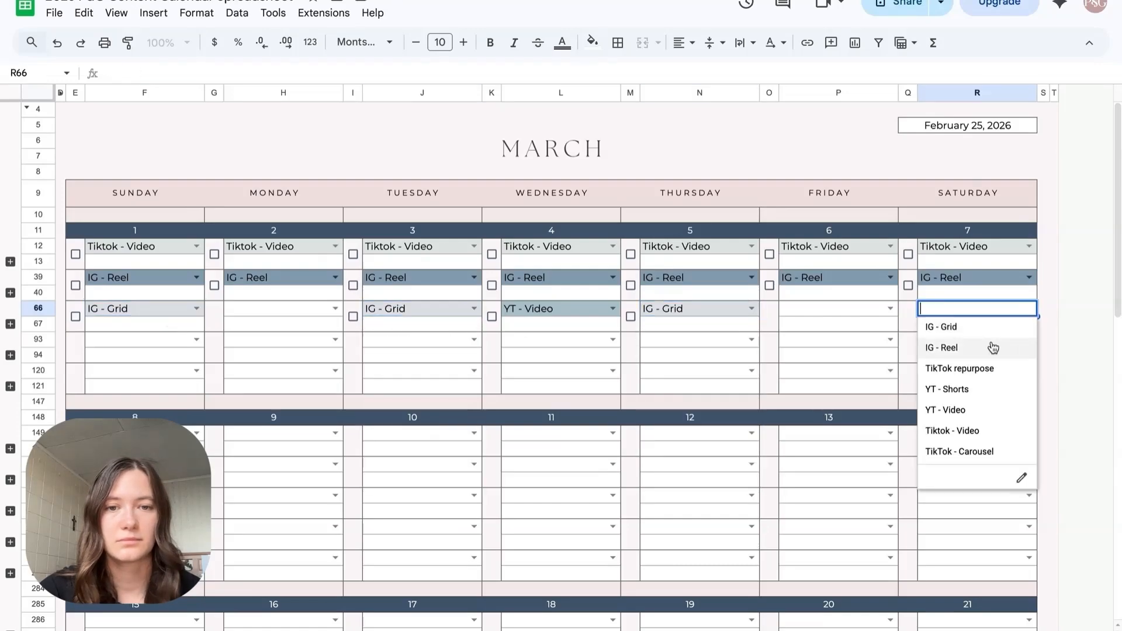
pyautogui.click(964, 326)
# - Assign TikTok repurpose to the third slot on March 2 and 6 and to the fourth slot on March 3 and 5
pyautogui.click(335, 308)
pyautogui.click(257, 366)
pyautogui.click(890, 308)
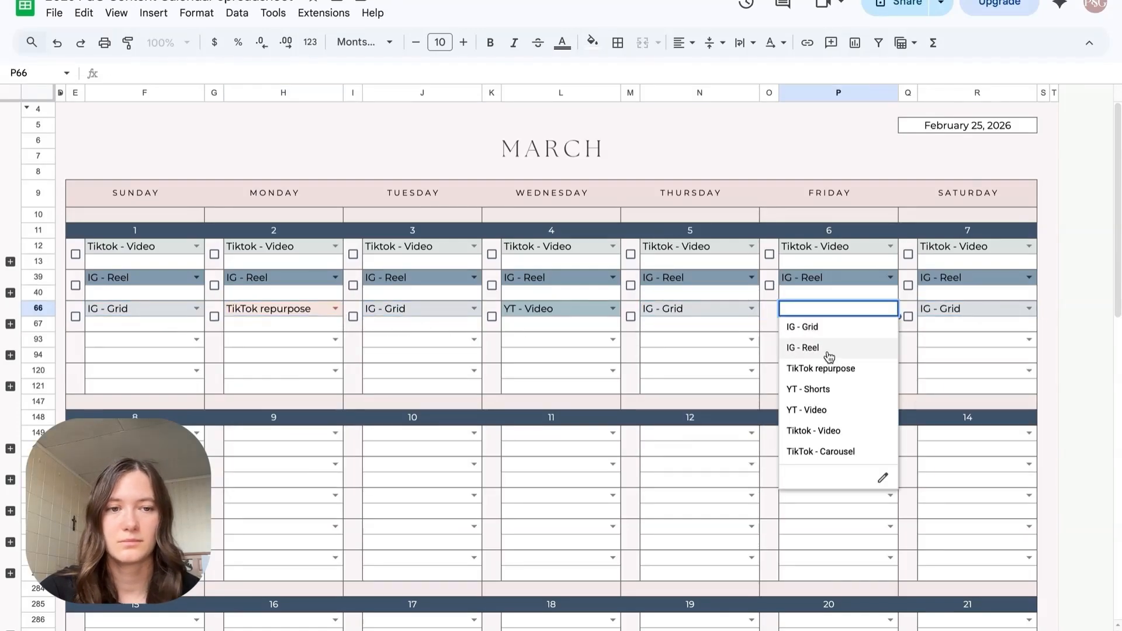
pyautogui.click(820, 366)
pyautogui.click(473, 339)
pyautogui.click(409, 397)
pyautogui.click(752, 338)
pyautogui.click(707, 398)
pyautogui.click(1055, 432)
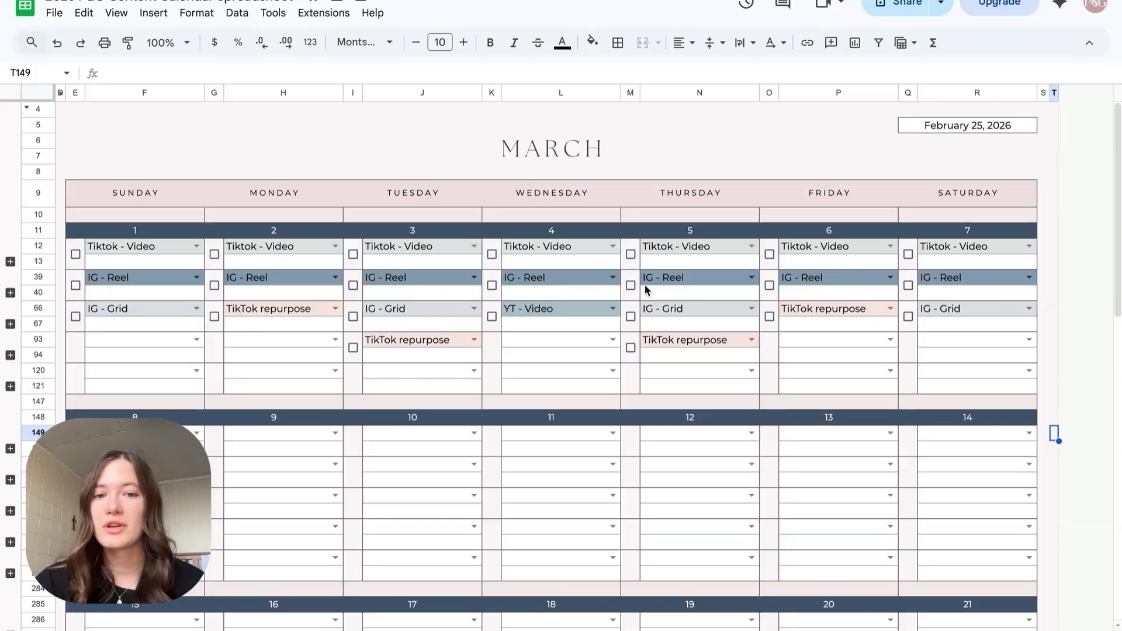
pyautogui.click(129, 316)
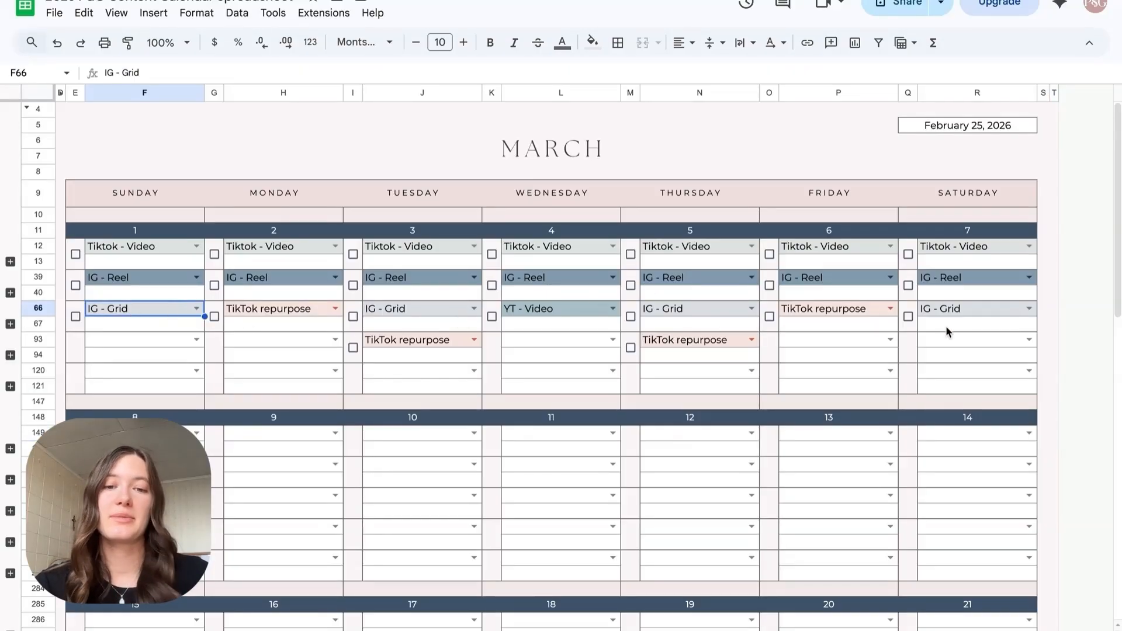
pyautogui.click(291, 310)
pyautogui.click(455, 354)
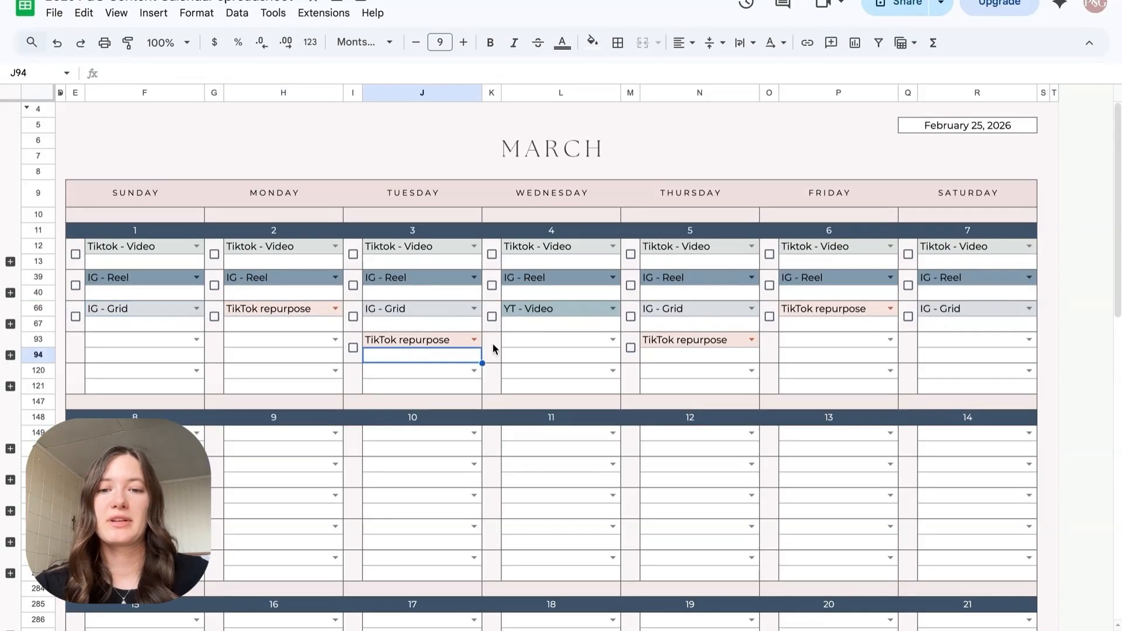
pyautogui.click(669, 343)
pyautogui.click(845, 308)
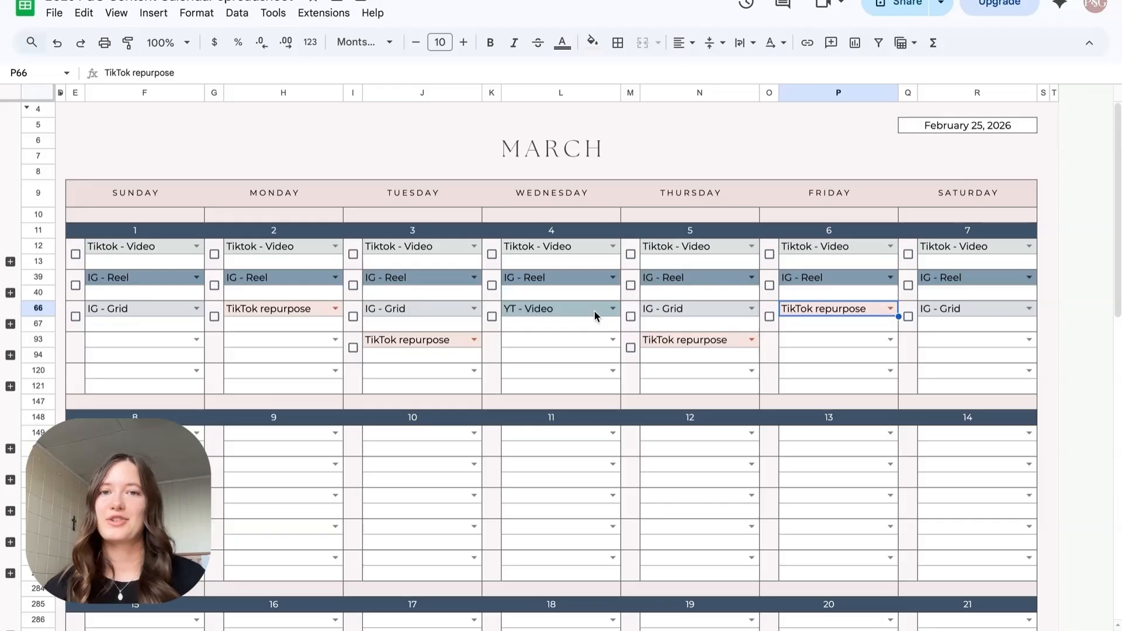
# - Enter "Example TikTok video goes here!!!" under March 1's Tiktok - Video slot and copy it to the same slot on March 2 through 7
pyautogui.click(105, 266)
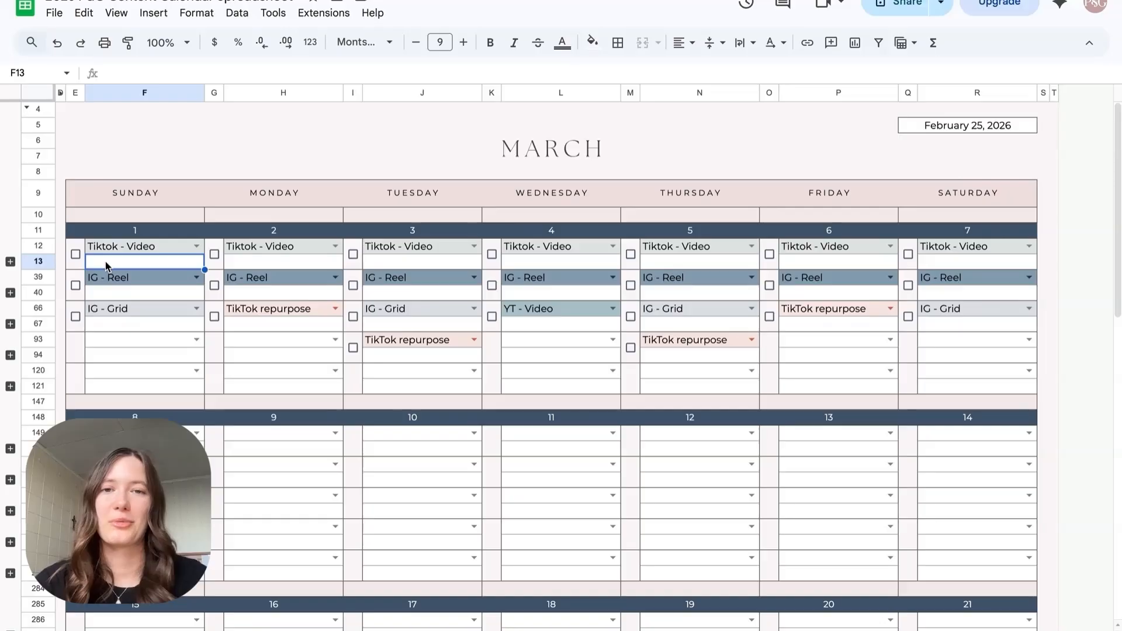
pyautogui.write('Example TikTok video goes here!!!')
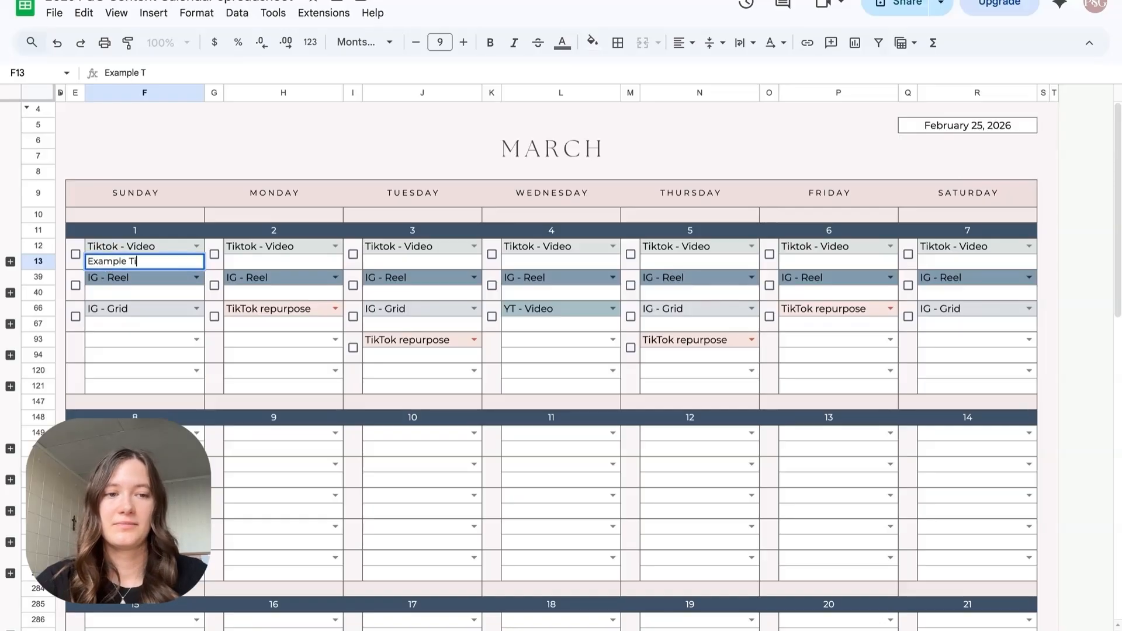
pyautogui.press('Return')
pyautogui.click(117, 268)
pyautogui.press('super+c')
pyautogui.click(263, 270)
pyautogui.press('super+v')
pyautogui.click(404, 273)
pyautogui.press('super+v')
pyautogui.click(959, 270)
pyautogui.press('super+v')
# - Enter "Example IG reel!!" under March 1's IG - Reel slot and copy it to the same slot on March 2 through 7
pyautogui.click(128, 302)
pyautogui.write('Example IG reel!!')
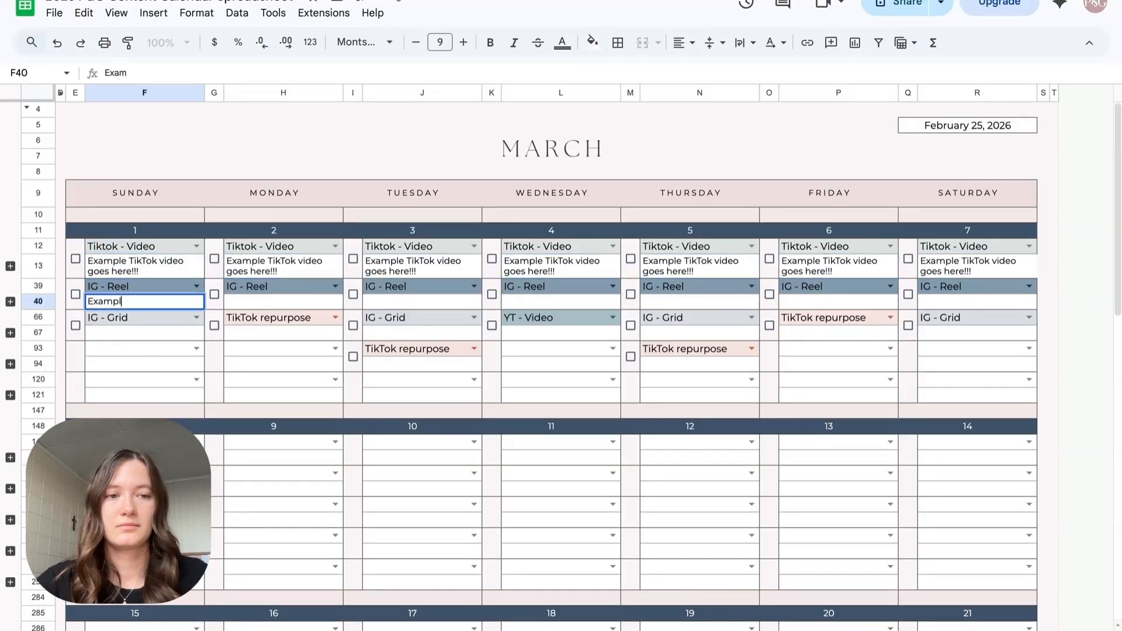
pyautogui.press('Return')
pyautogui.click(128, 302)
pyautogui.press('super+c')
pyautogui.click(265, 302)
# - Enter "Repurpose [x idea] on TikTok!!" under March 6's TikTok repurpose slot and copy it to the other TikTok repurpose slots that week
pyautogui.click(838, 333)
pyautogui.write('Rep')
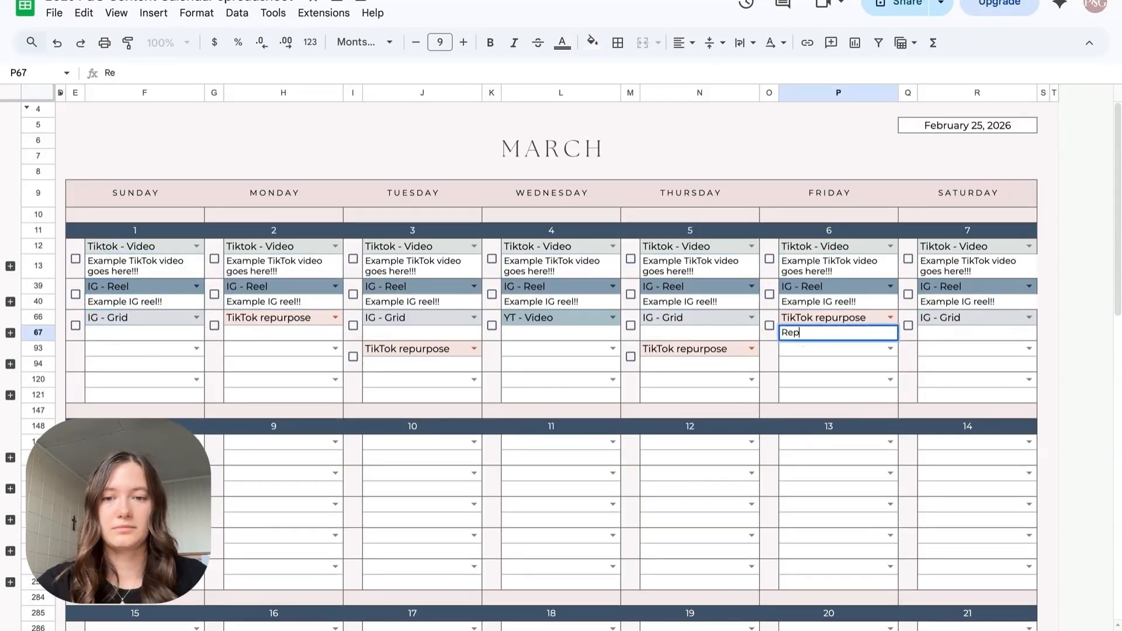
pyautogui.write('urpose [x idea] on TikTok!!')
pyautogui.press('Return')
pyautogui.click(839, 335)
pyautogui.press('super+c')
pyautogui.click(700, 373)
pyautogui.press('super+v')
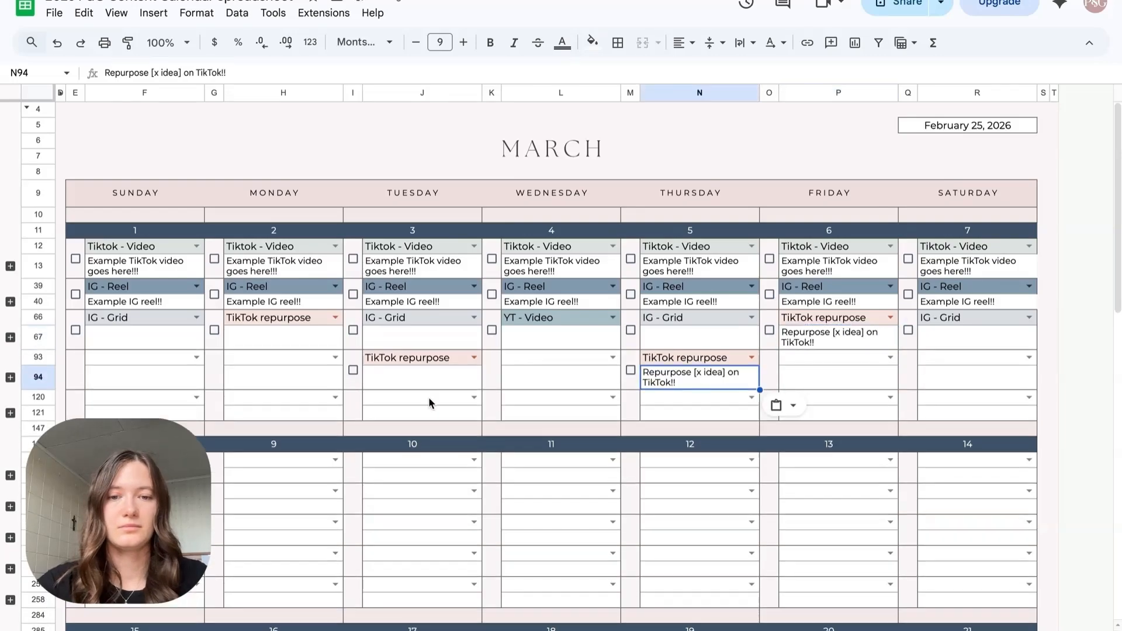
pyautogui.click(423, 376)
pyautogui.press('super+v')
# - Fill the content text of every IG - Grid post in March's first week with "Instagram carousel post idea"
pyautogui.press('super+c')
pyautogui.click(422, 338)
pyautogui.press('super+v')
pyautogui.click(977, 339)
pyautogui.press('super+v')
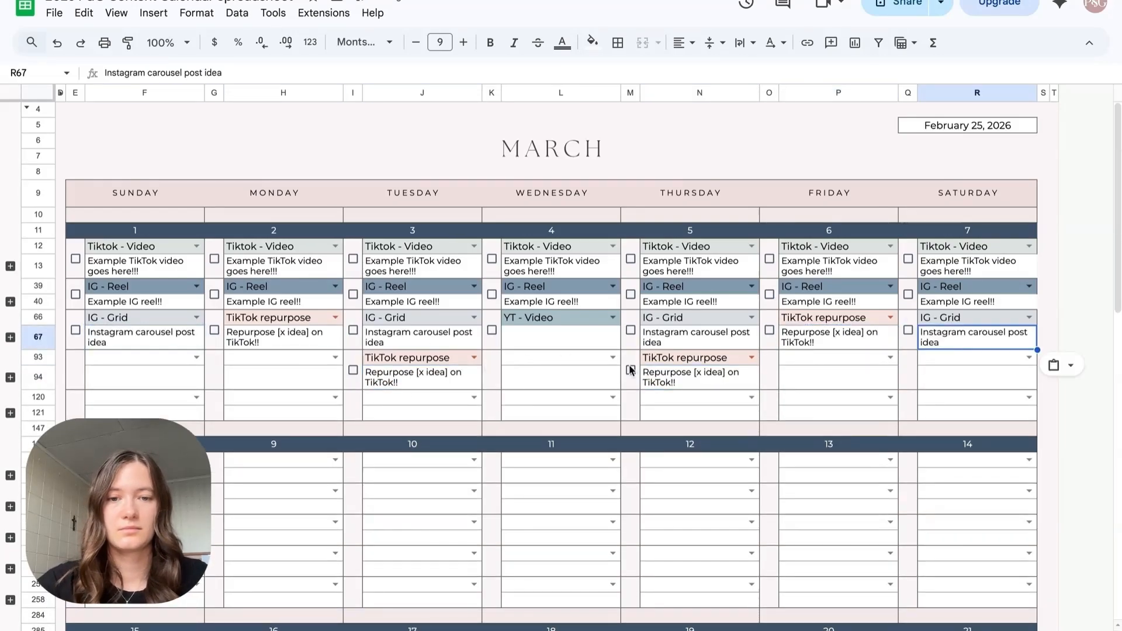
# - Enter "Here you can add what YouTube video you want to post!" under March 4's YT - Video slot
pyautogui.click(561, 339)
pyautogui.write('Here you can add what YouTube video you want to post!')
pyautogui.press('Return')
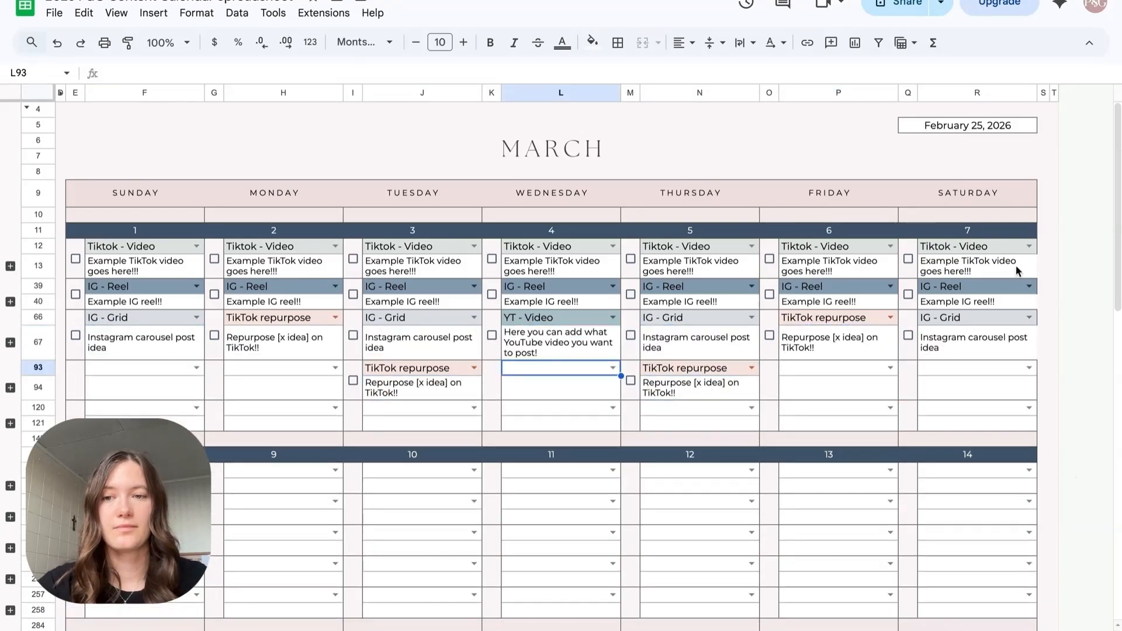
# - Apply a coloured right border to the cells of the first three posts on Saturday, March 7
pyautogui.moveTo(1016, 268); pyautogui.dragTo(999, 344)
pyautogui.click(618, 43)
pyautogui.click(761, 76)
pyautogui.click(768, 128)
pyautogui.click(679, 100)
pyautogui.click(1054, 408)
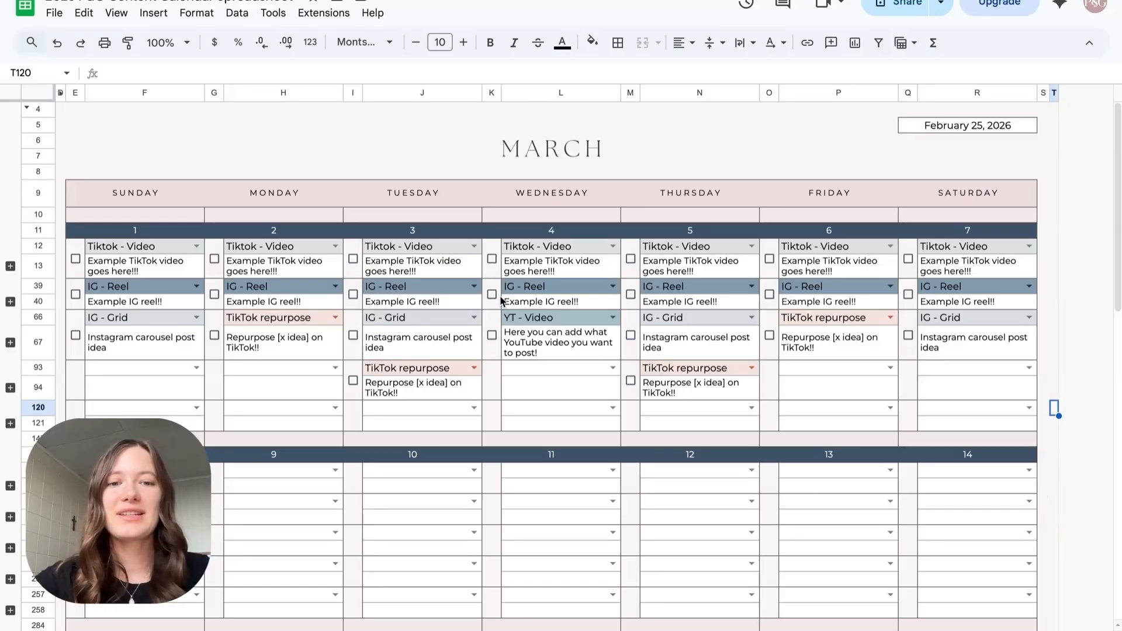
# - Mark all three posts on March 1 and all three on March 2 as done
pyautogui.click(75, 259)
pyautogui.click(76, 294)
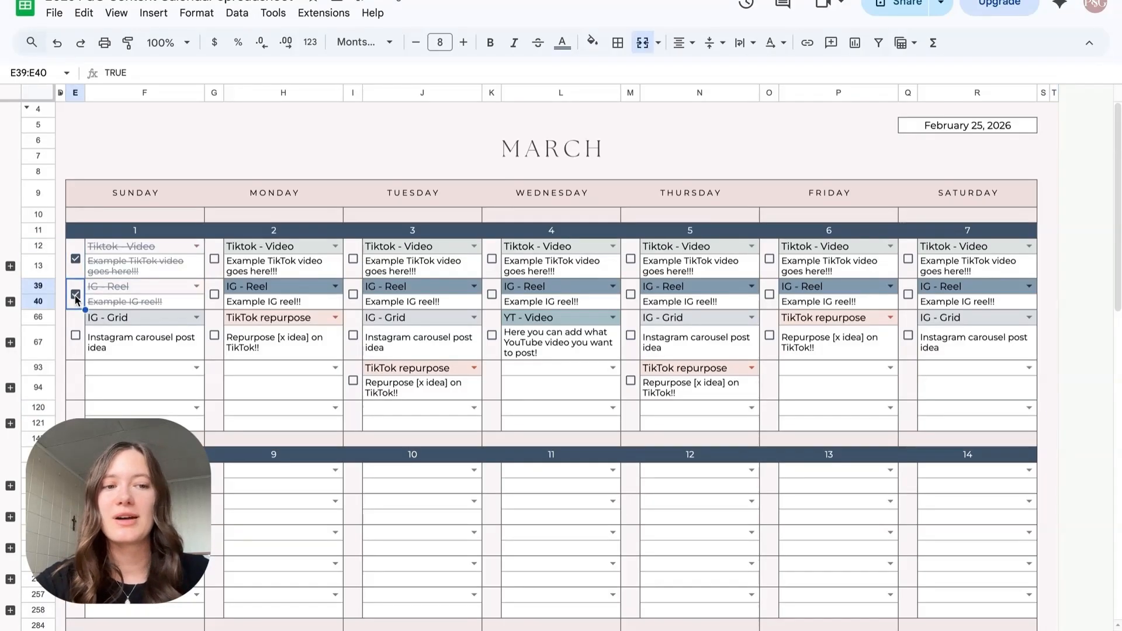
pyautogui.click(75, 335)
pyautogui.click(213, 259)
pyautogui.click(214, 294)
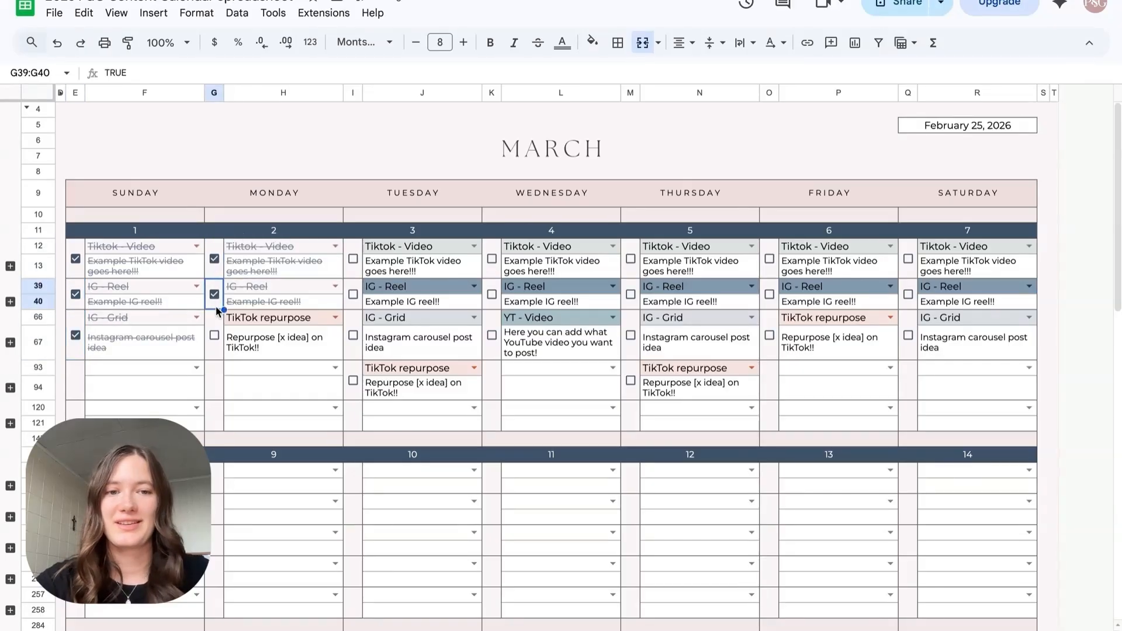
pyautogui.click(217, 321)
pyautogui.click(215, 336)
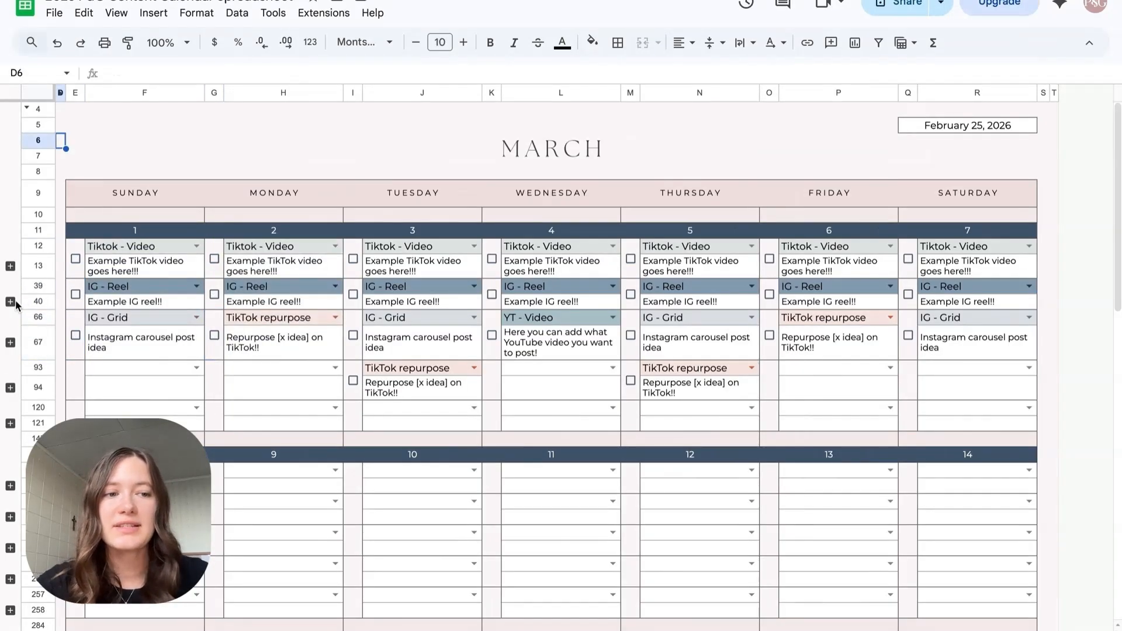
# - Expand the second slot's post details in March's first week, examine the blank planning fields, and collapse them again
pyautogui.click(10, 302)
pyautogui.click(73, 140)
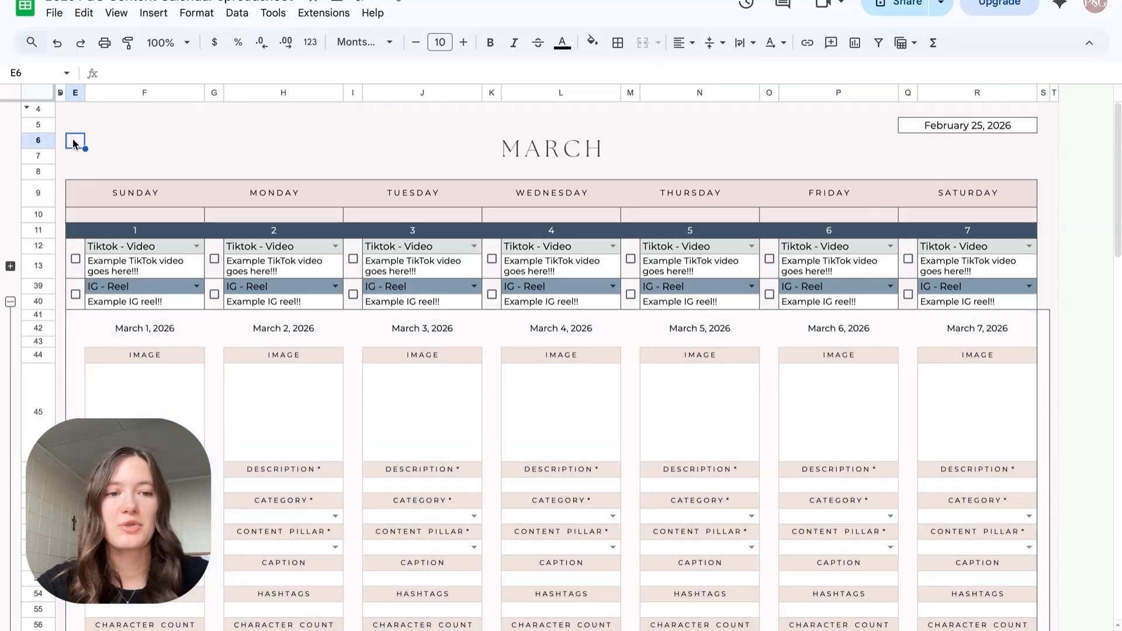
pyautogui.scroll(-3, 73, 358)
pyautogui.scroll(-1, 72, 356)
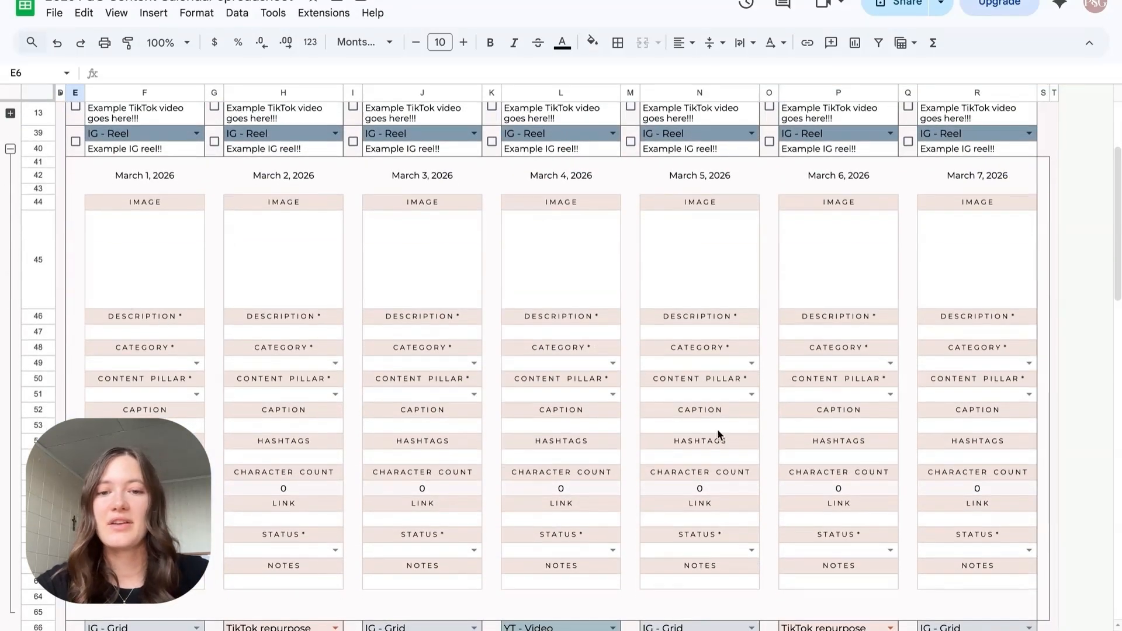
pyautogui.click(147, 581)
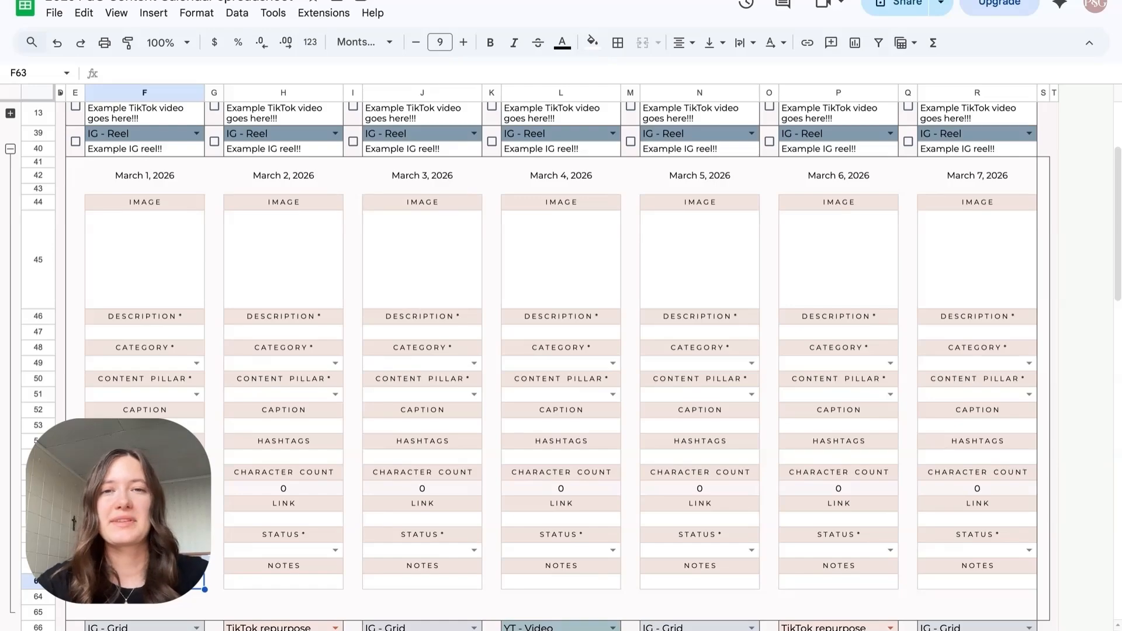
pyautogui.scroll(5, 309, 421)
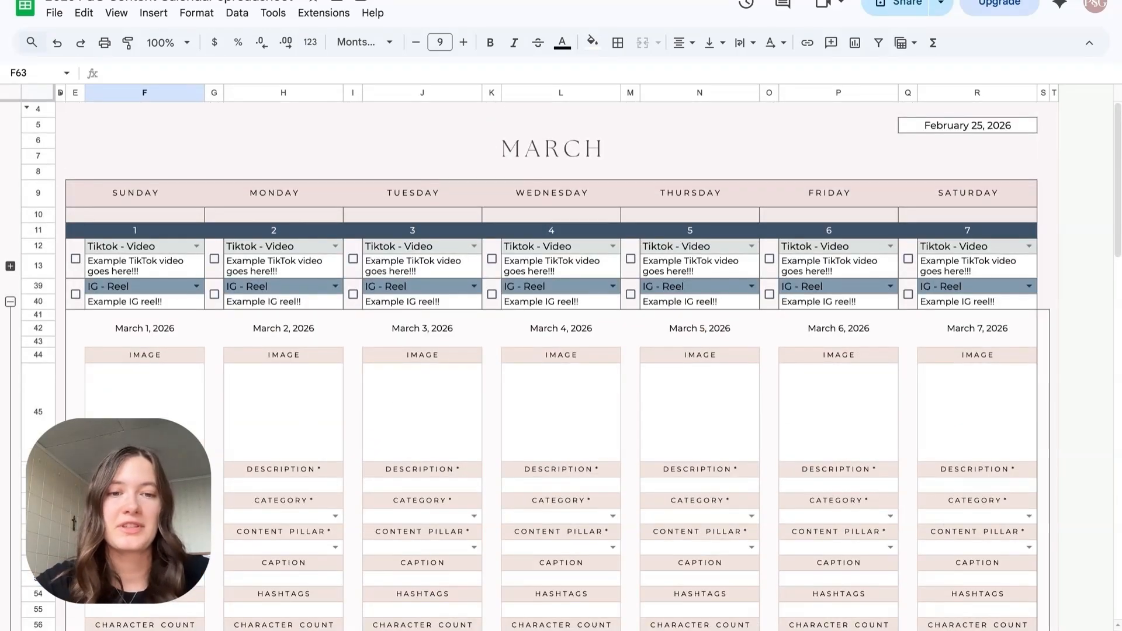
pyautogui.click(10, 302)
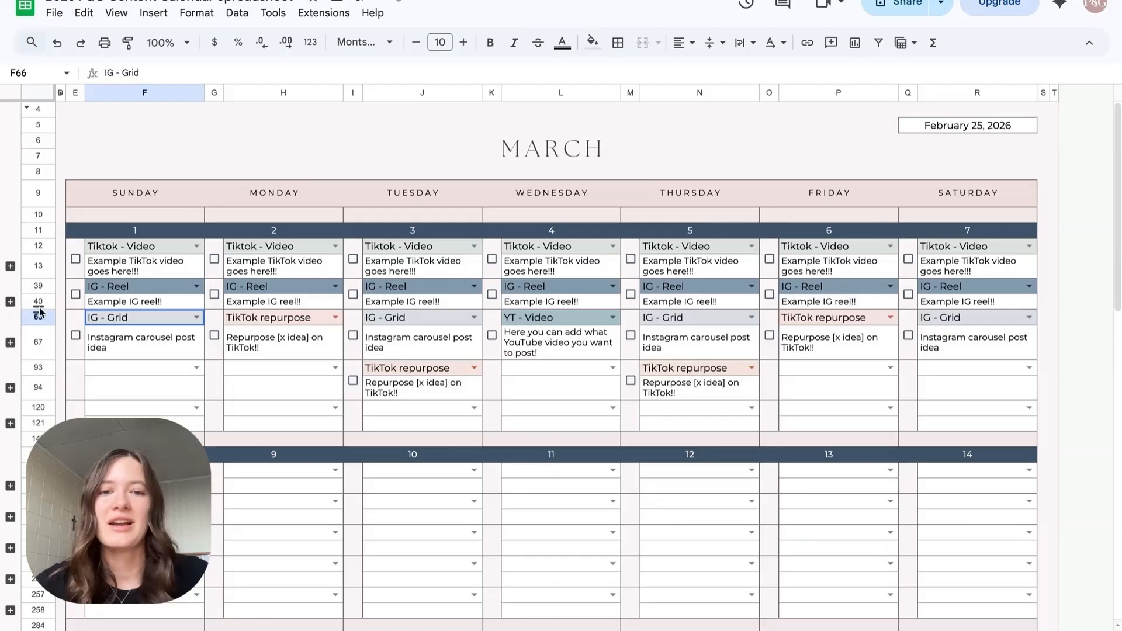
pyautogui.click(383, 353)
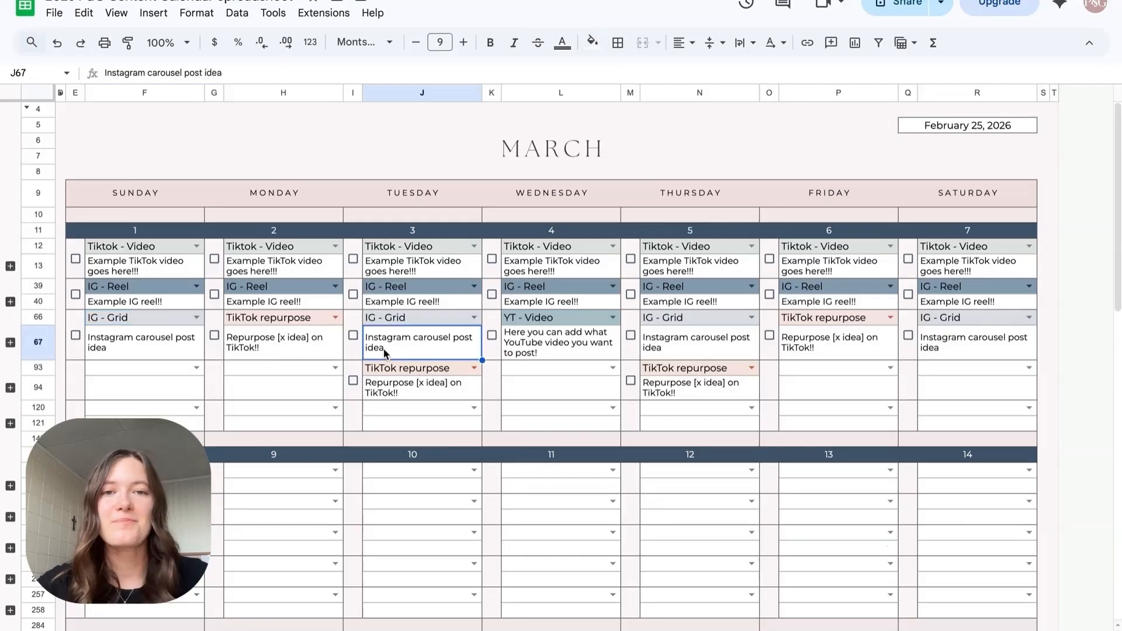